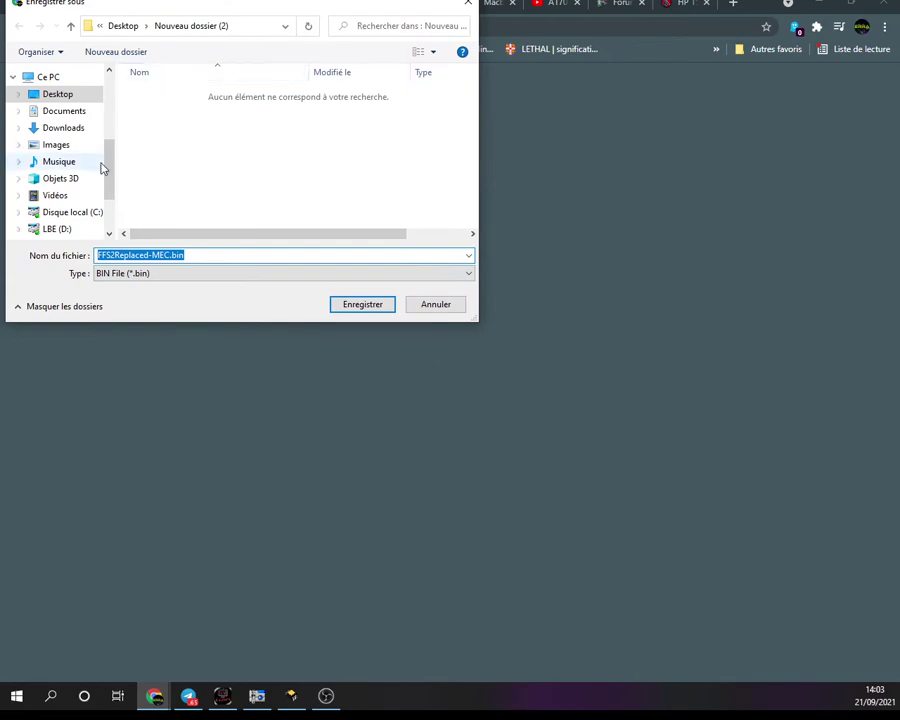
Save FFS2Replaced-MEC.bin in the folder Nouveau dossier (2) on the Desktop.
click(125, 27)
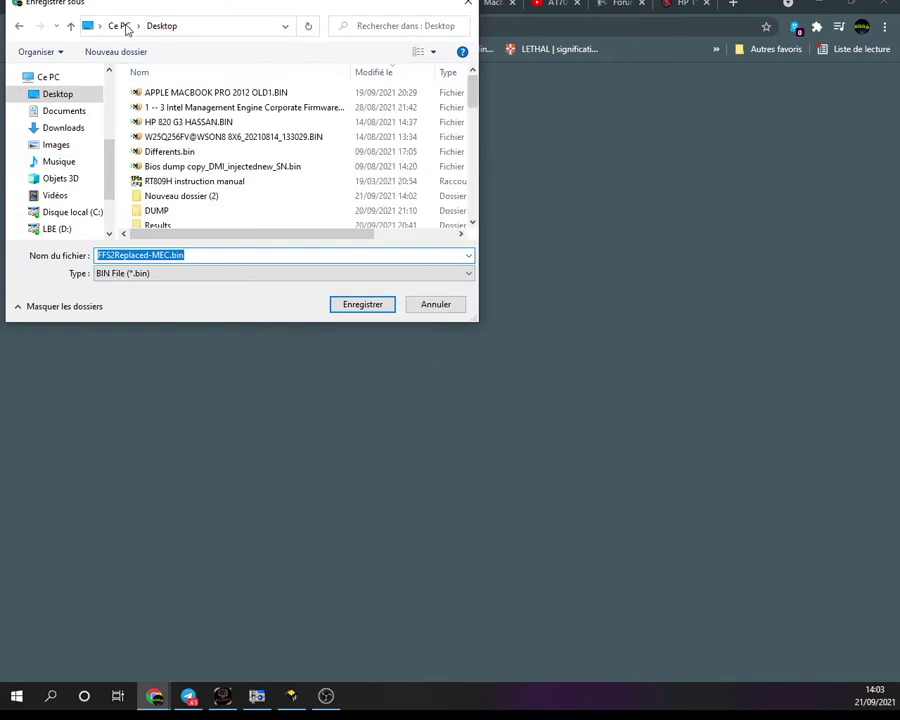
double_click(197, 198)
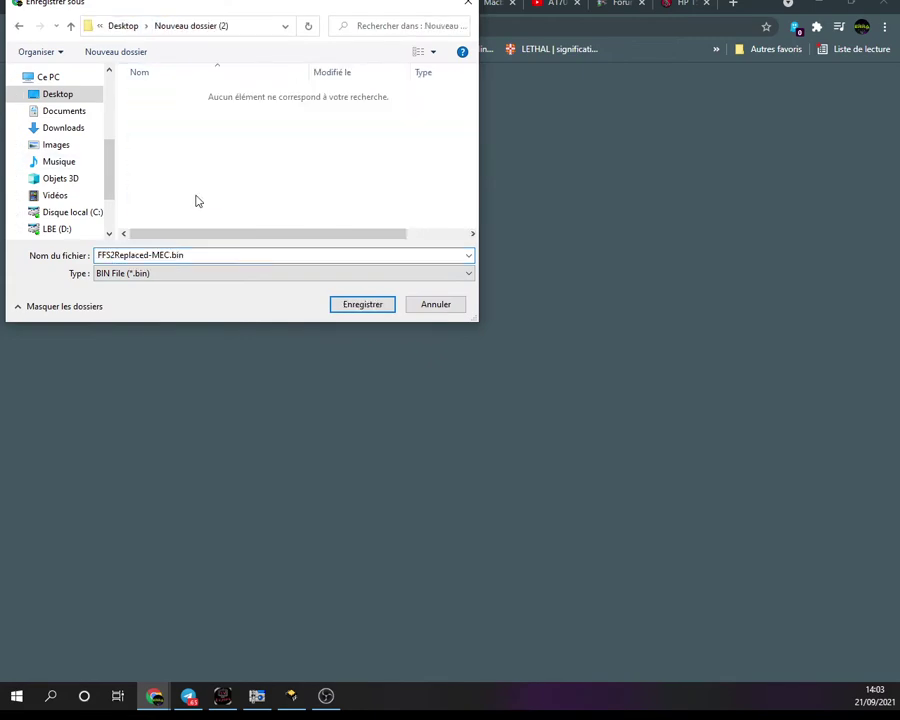
click(363, 306)
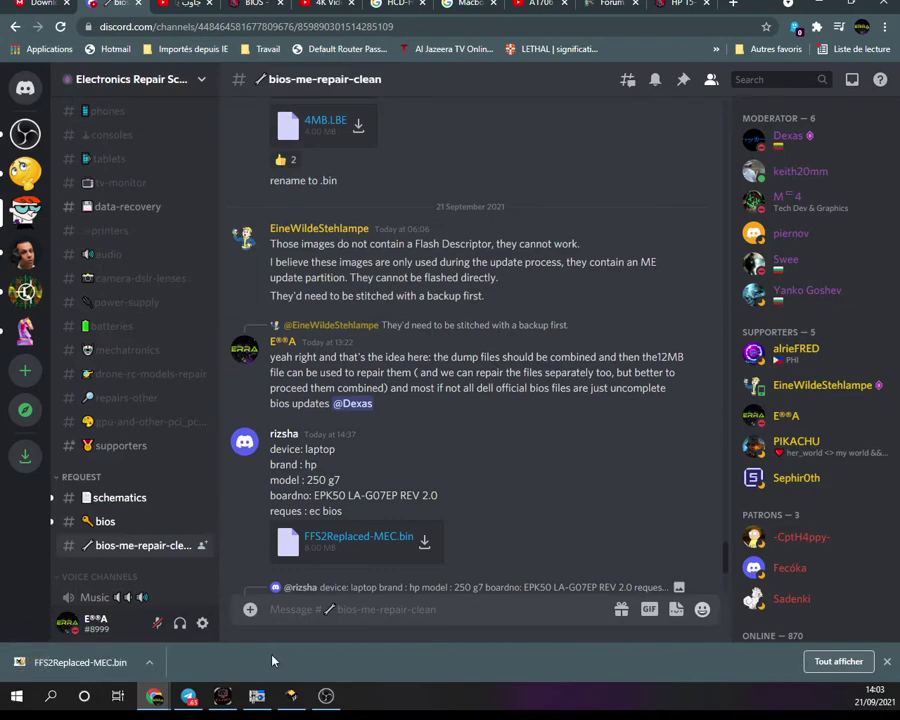
Switch to the egyfixlab BIOS tool and load FFS2Replaced-MEC.bin from Nouveau dossier (2) into its EC Extractor.
click(291, 696)
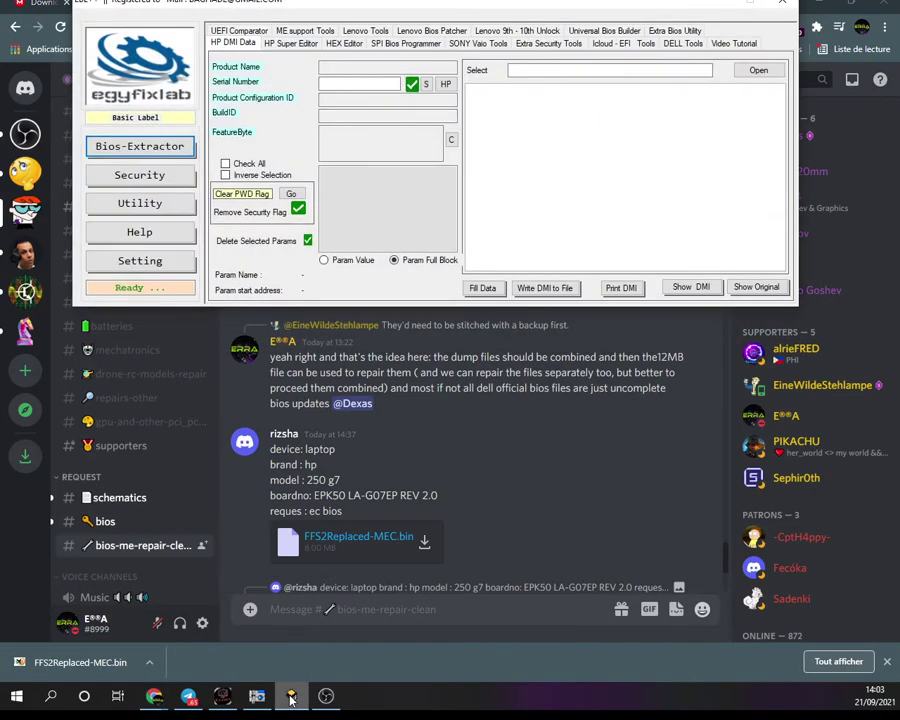
click(141, 150)
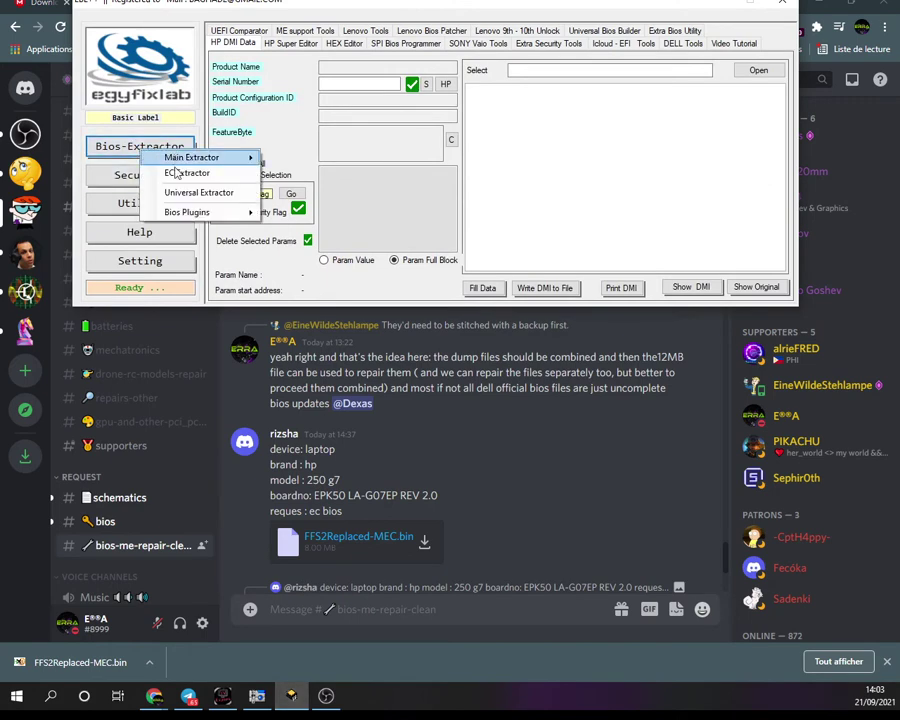
click(180, 173)
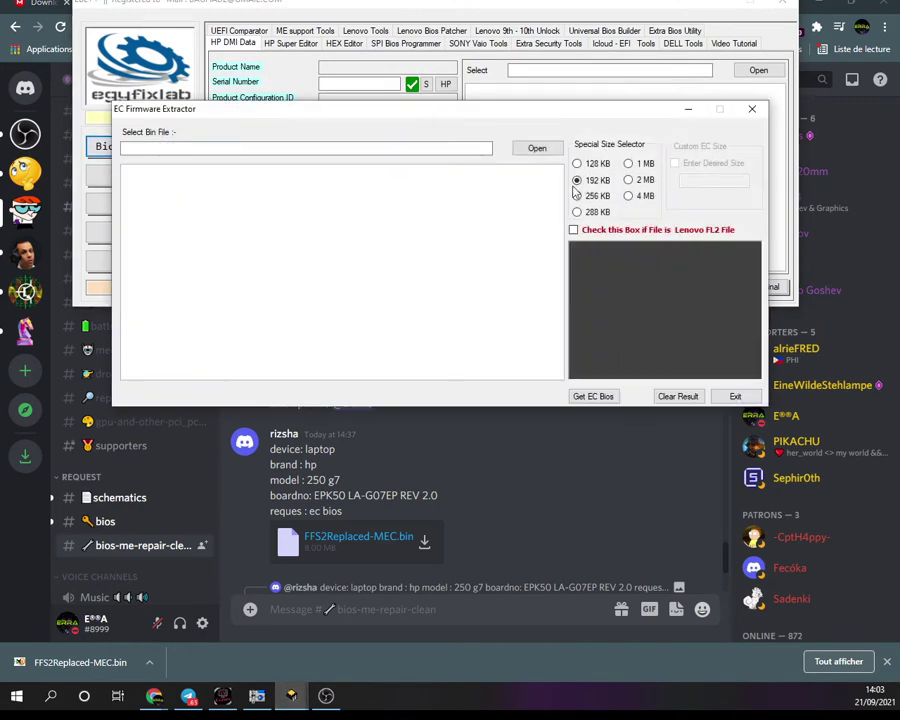
click(536, 148)
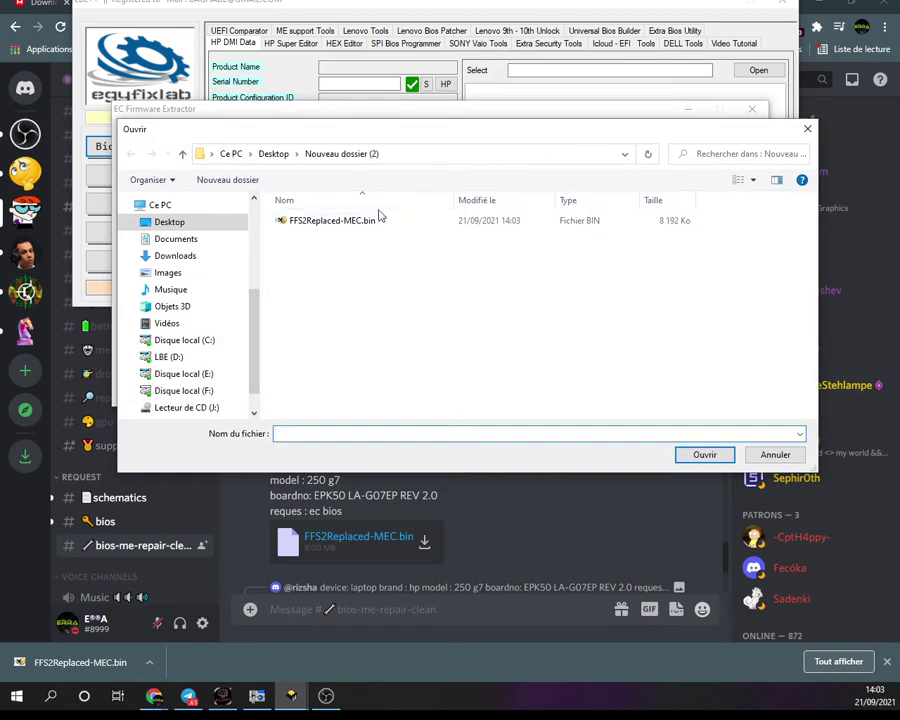
click(271, 154)
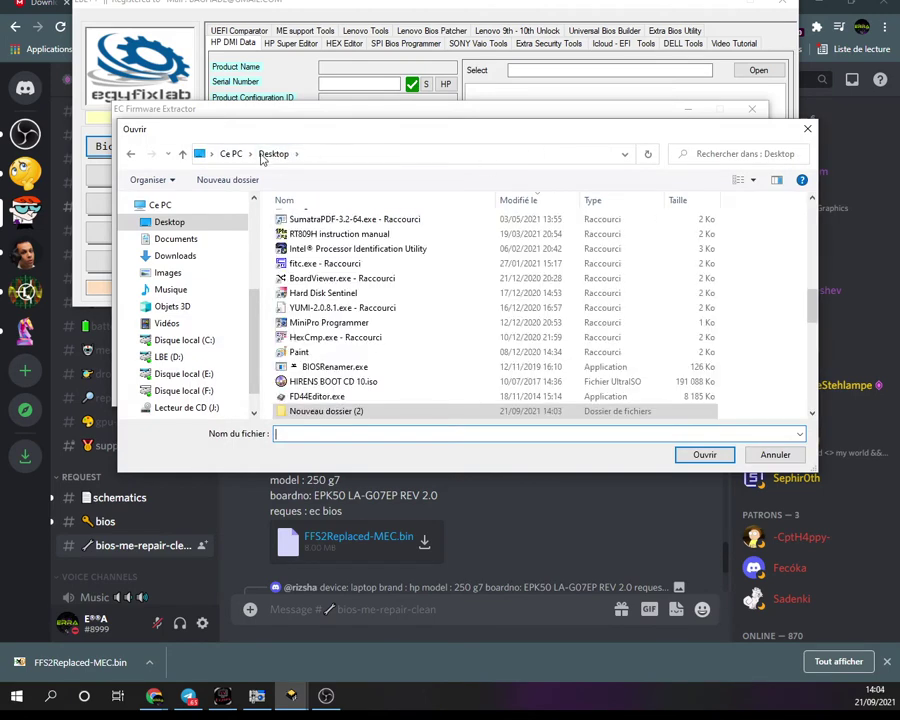
double_click(318, 408)
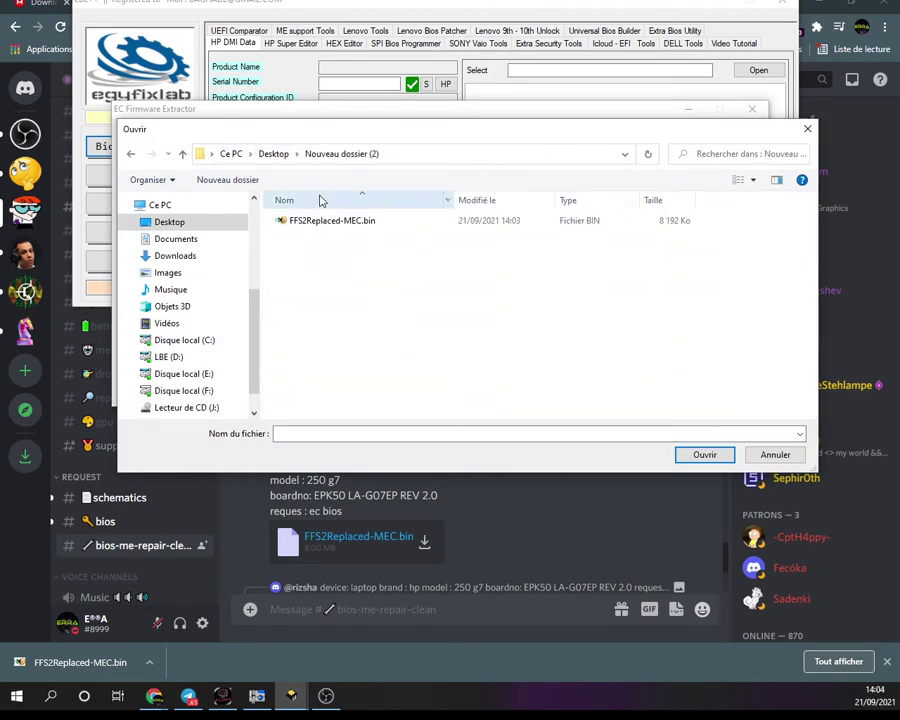
double_click(336, 224)
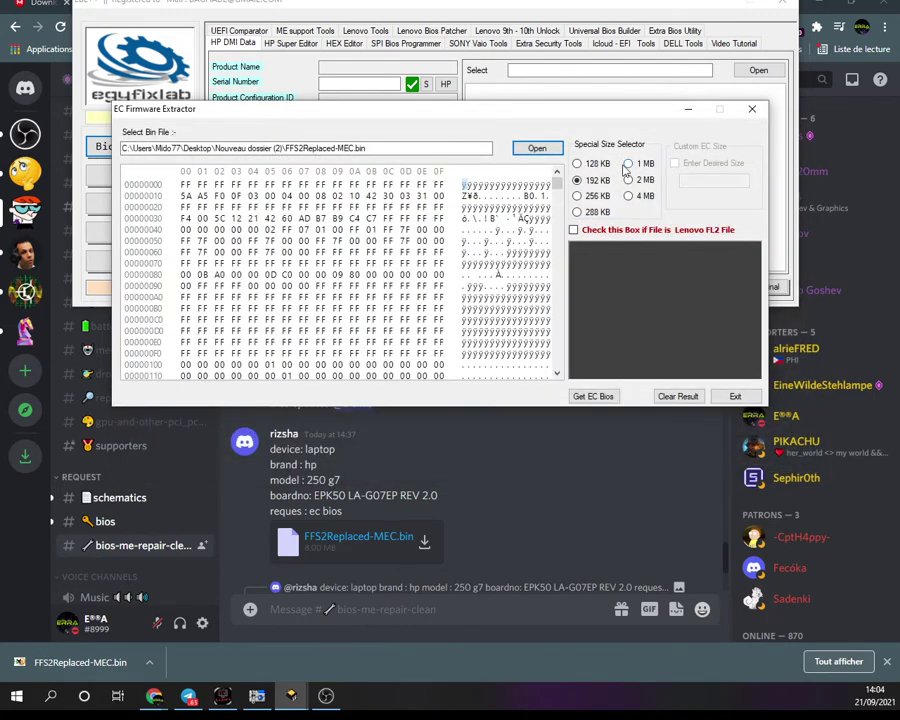
Extract the EC BIOS at the 128 KB size and arrange the output folder window over the extractor.
click(590, 165)
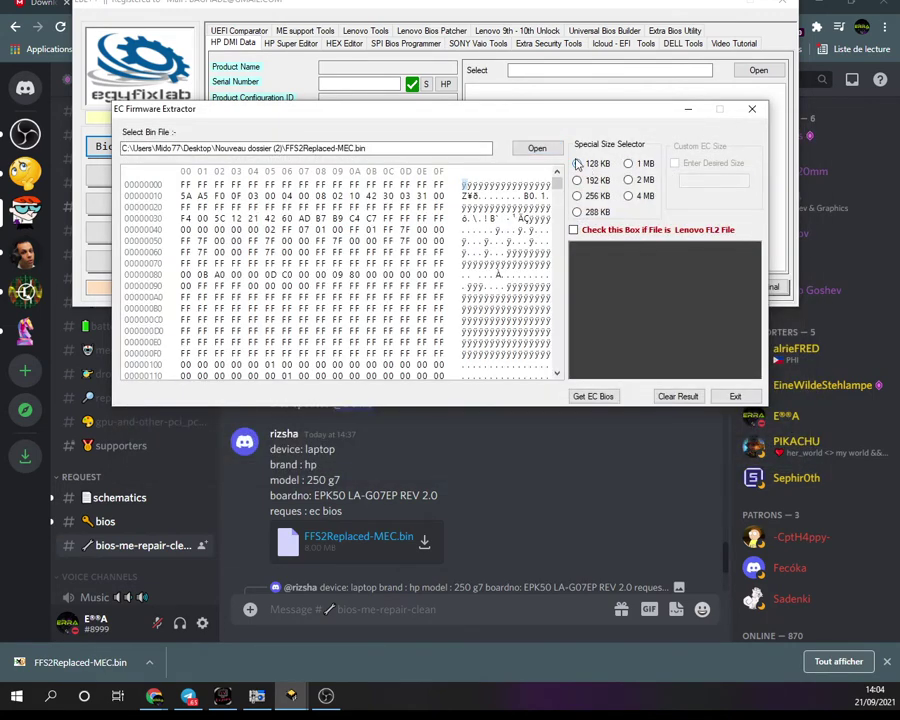
click(593, 396)
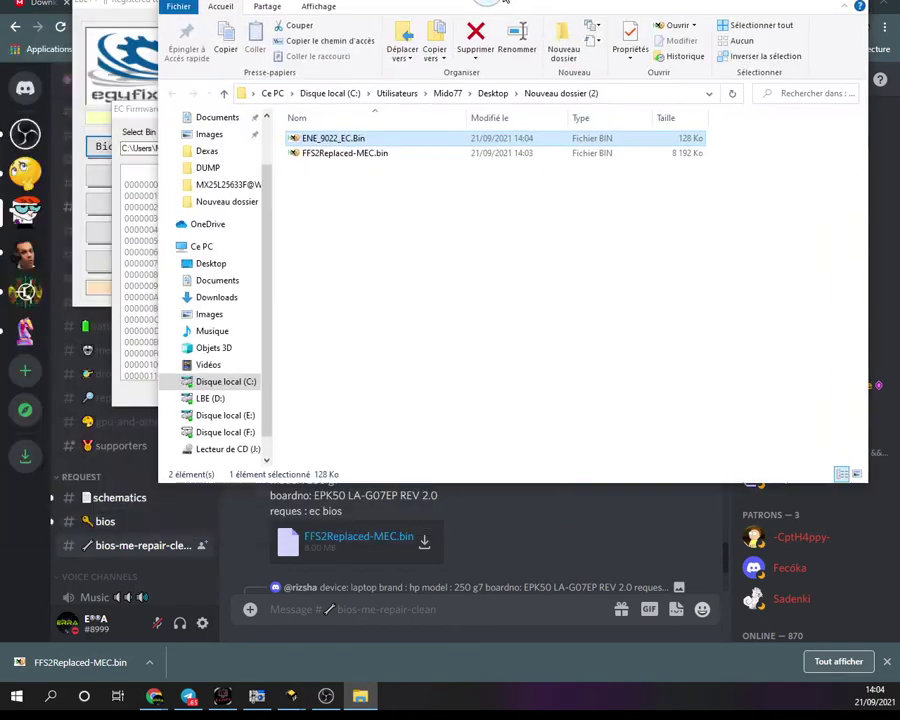
double_click(478, 14)
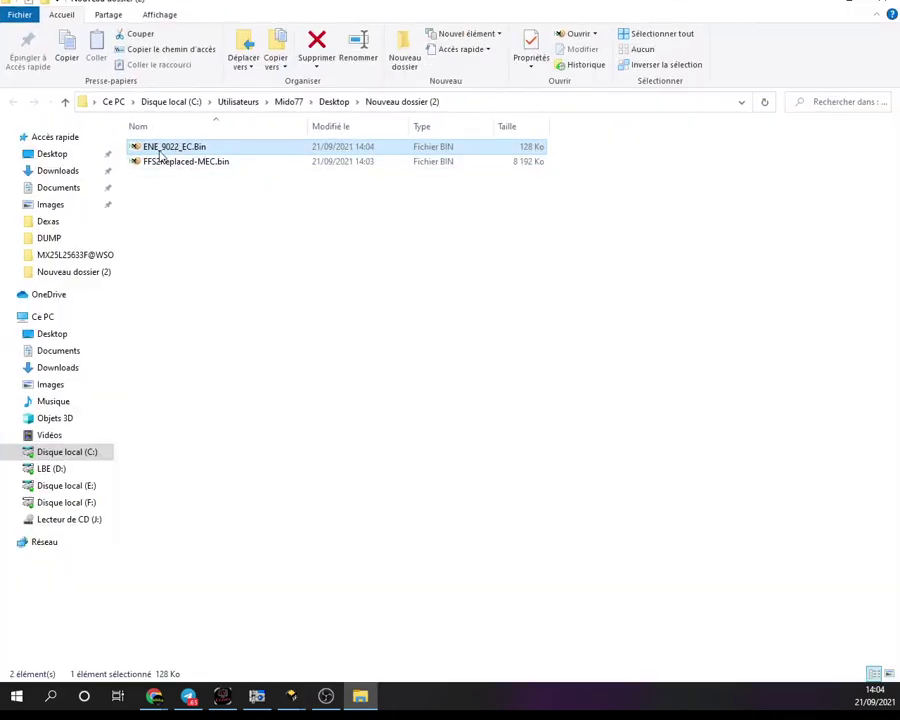
double_click(380, 10)
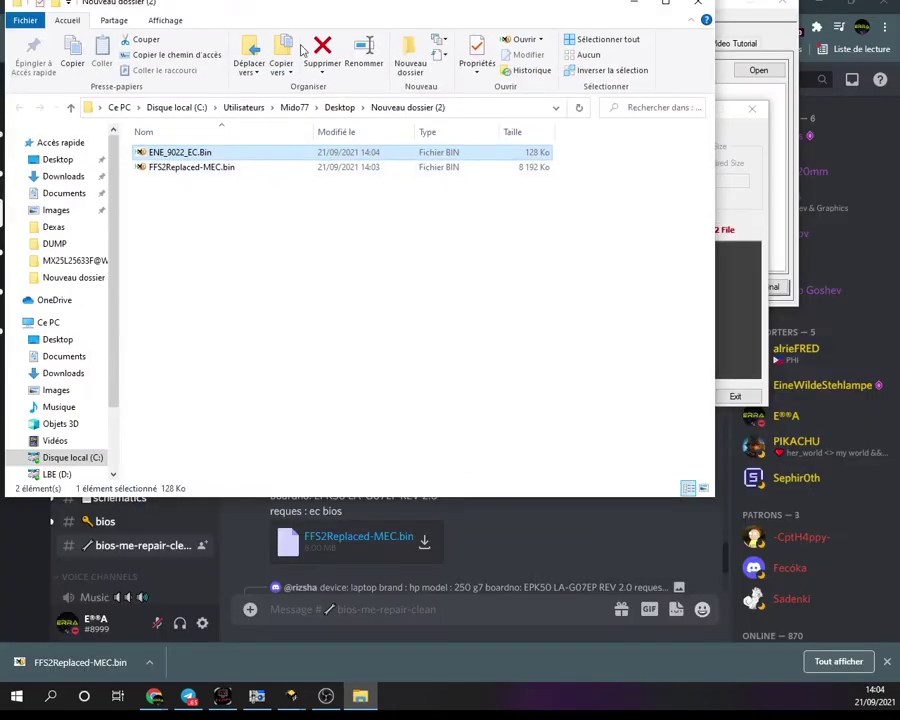
drag(350, 14, 433, 163)
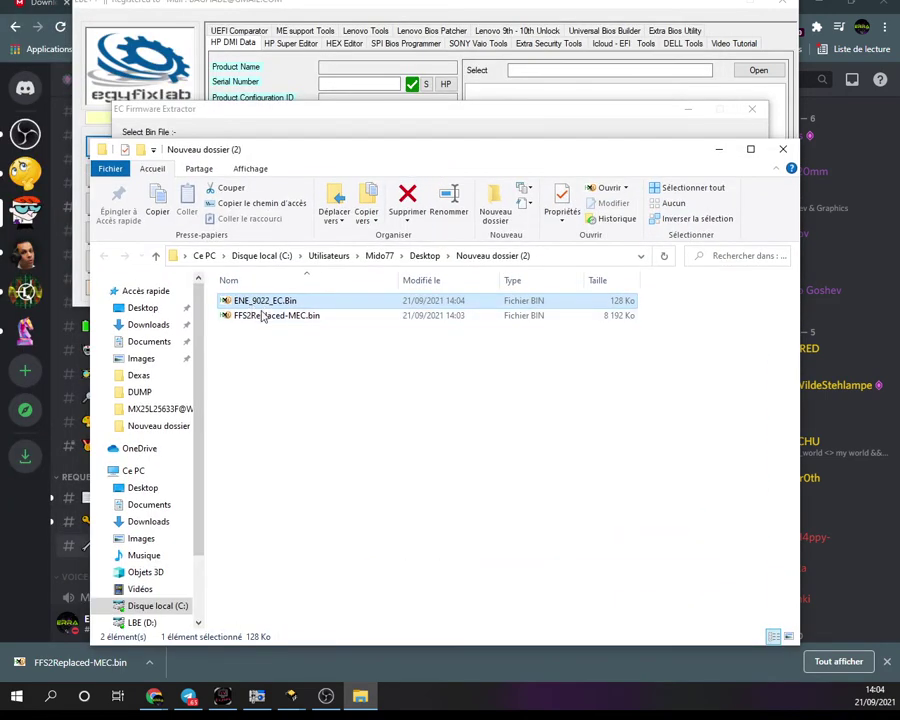
click(269, 360)
click(236, 301)
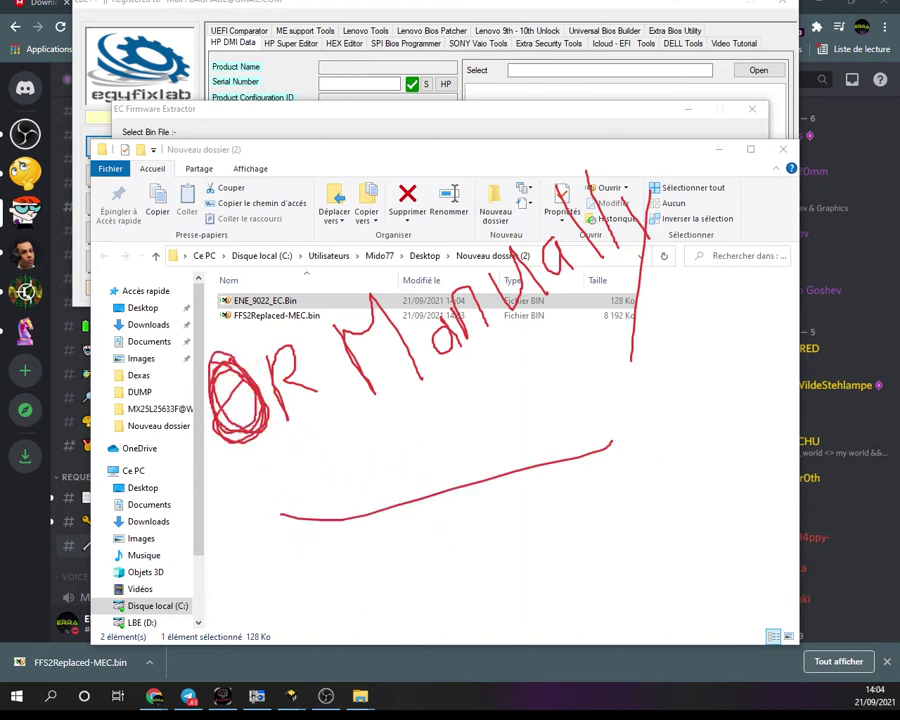
key(Escape)
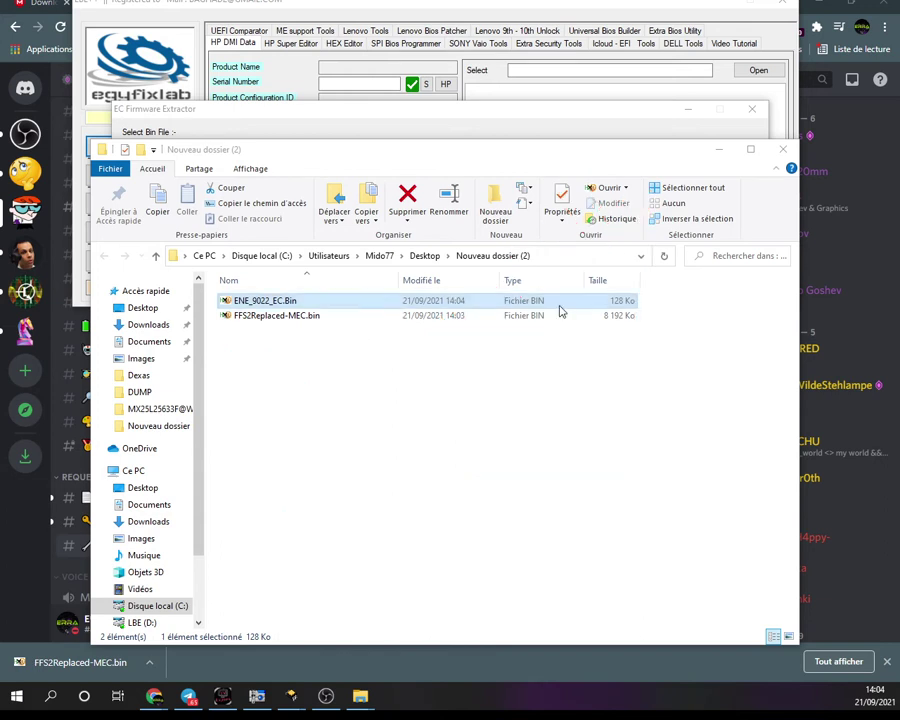
Open FFS2Replaced-MEC.bin in HxD and search it in all directions for the case-sensitive text ENE.
click(250, 317)
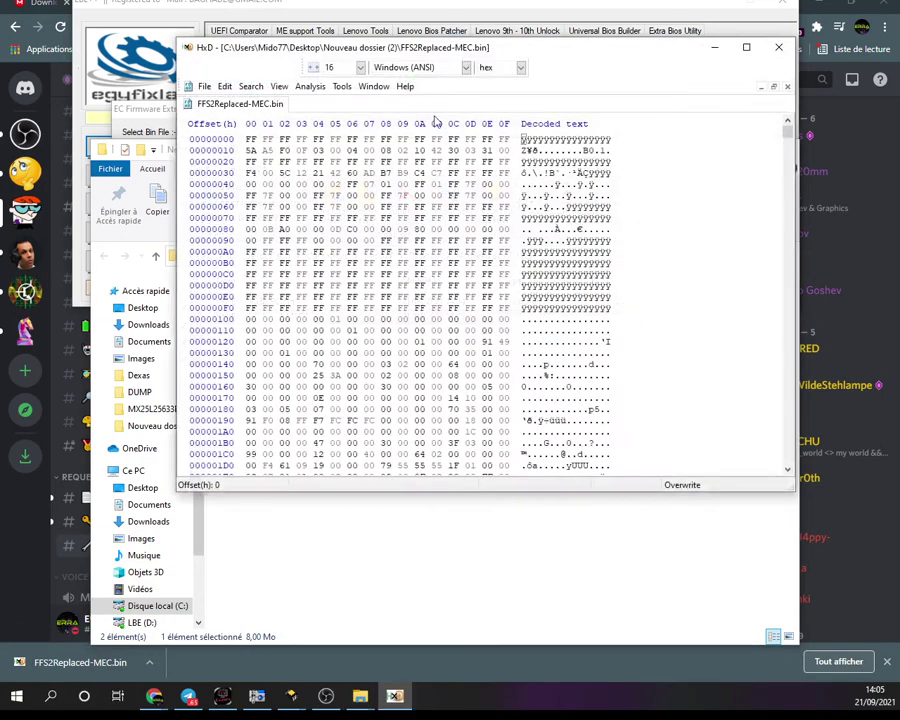
drag(542, 54, 460, 360)
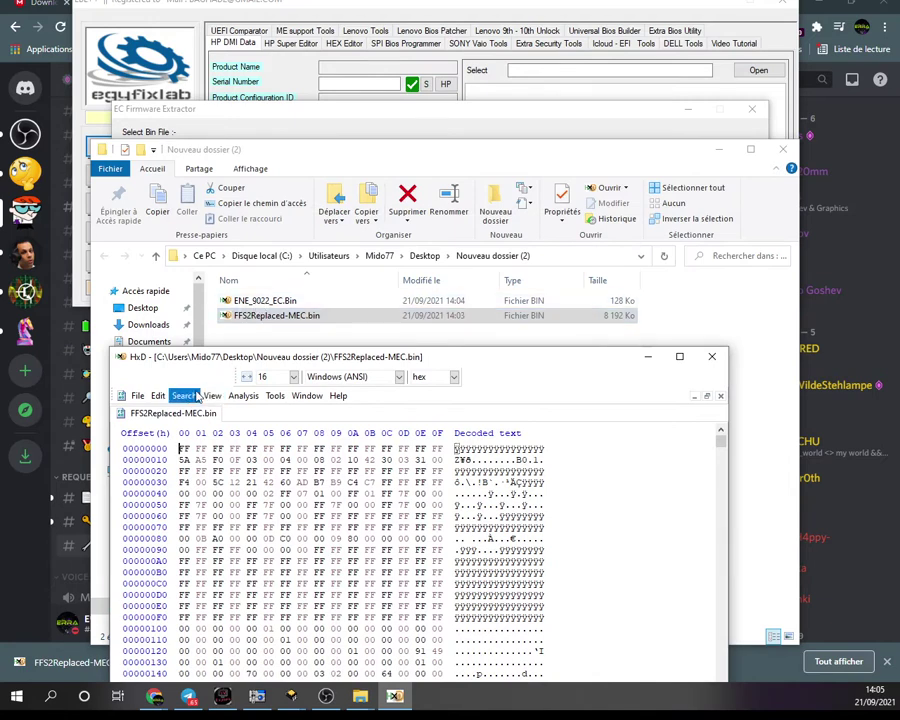
click(186, 397)
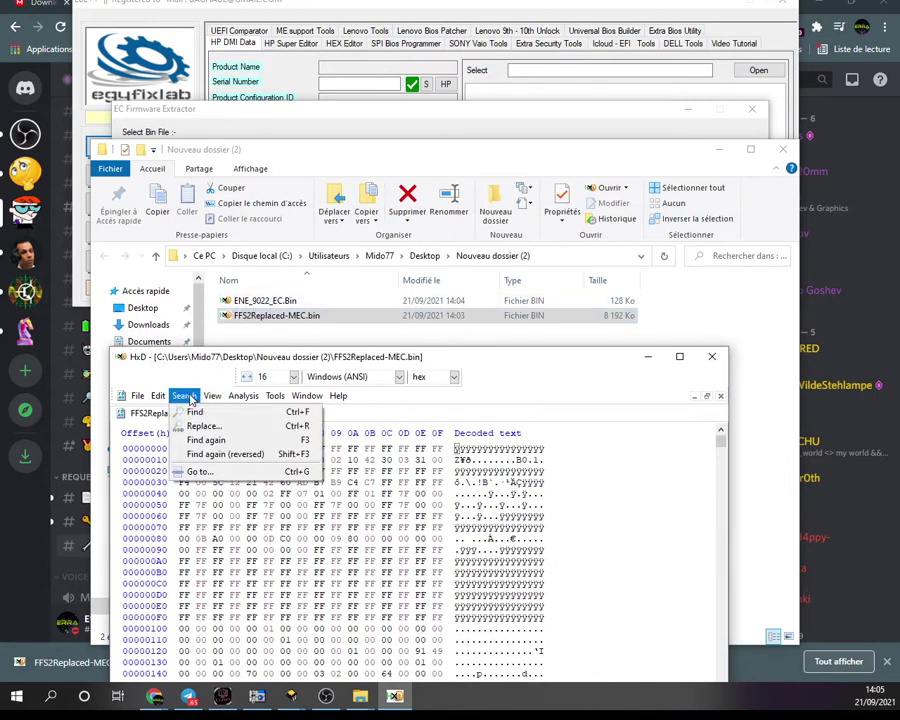
click(190, 408)
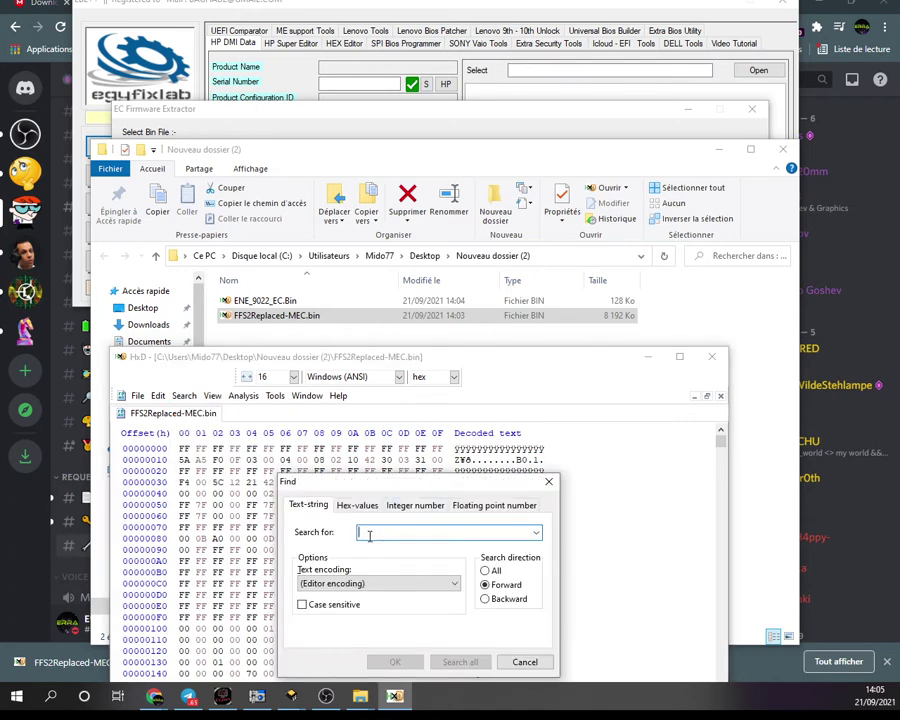
click(302, 605)
click(366, 531)
text(EN)
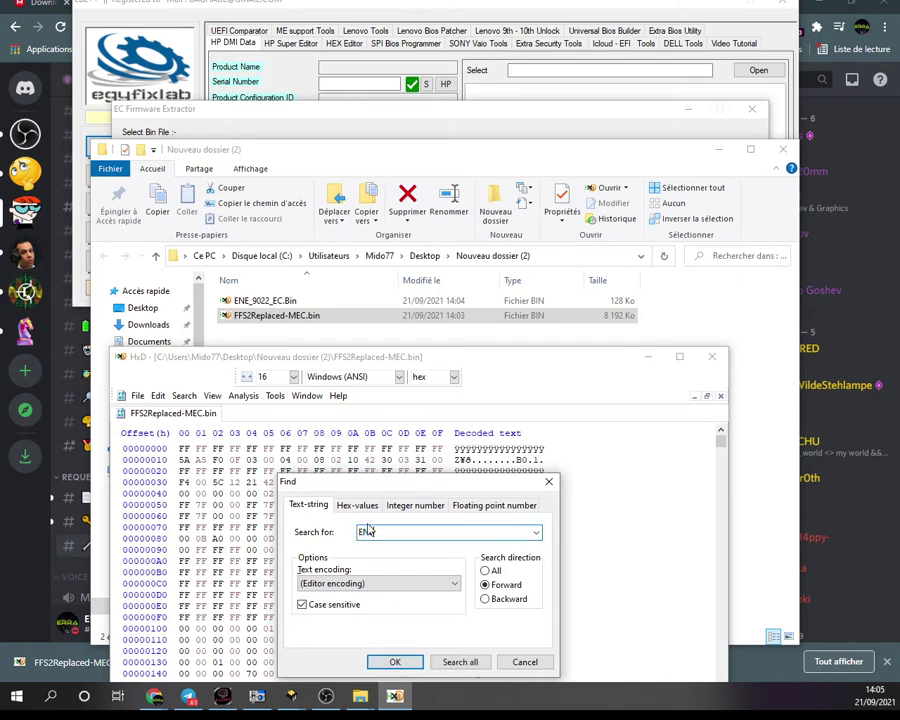
text(E)
click(485, 571)
click(394, 662)
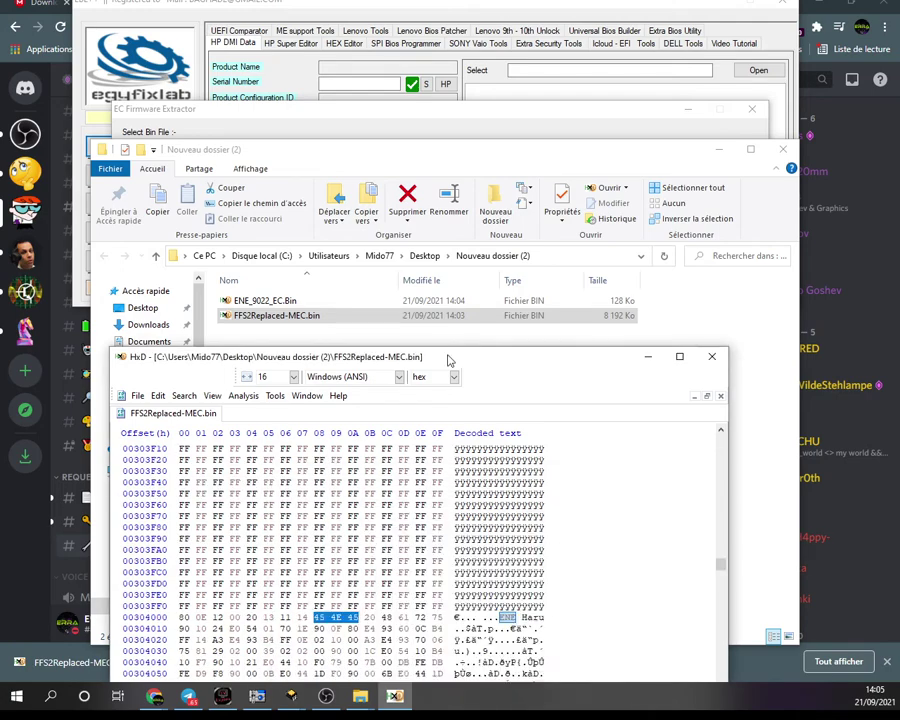
Place the cursor on the first byte of the ENE block at offset 304000.
drag(450, 360, 480, 168)
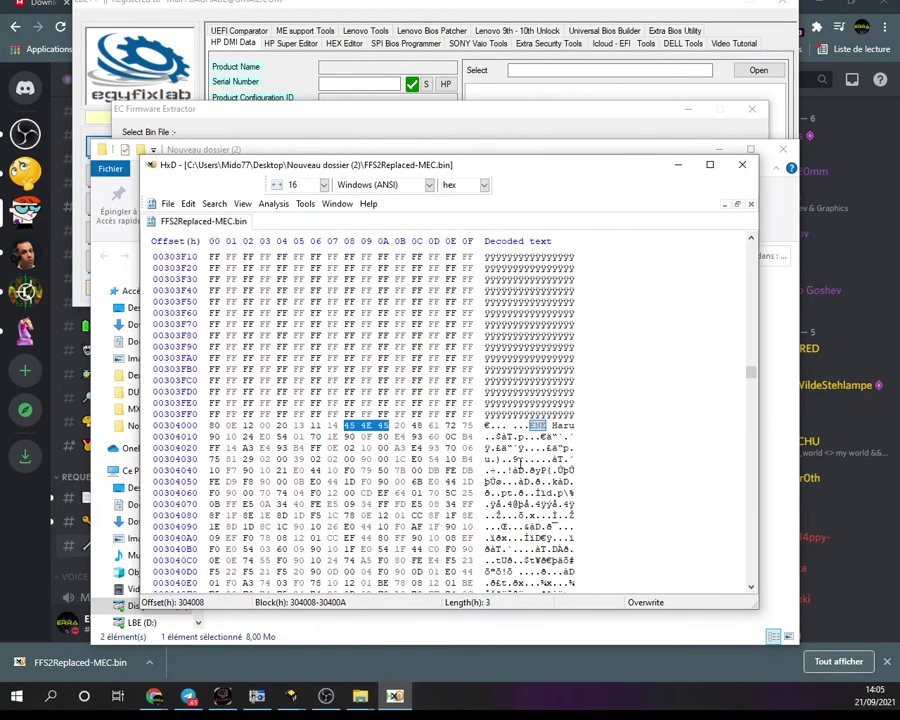
click(486, 425)
drag(486, 425, 495, 426)
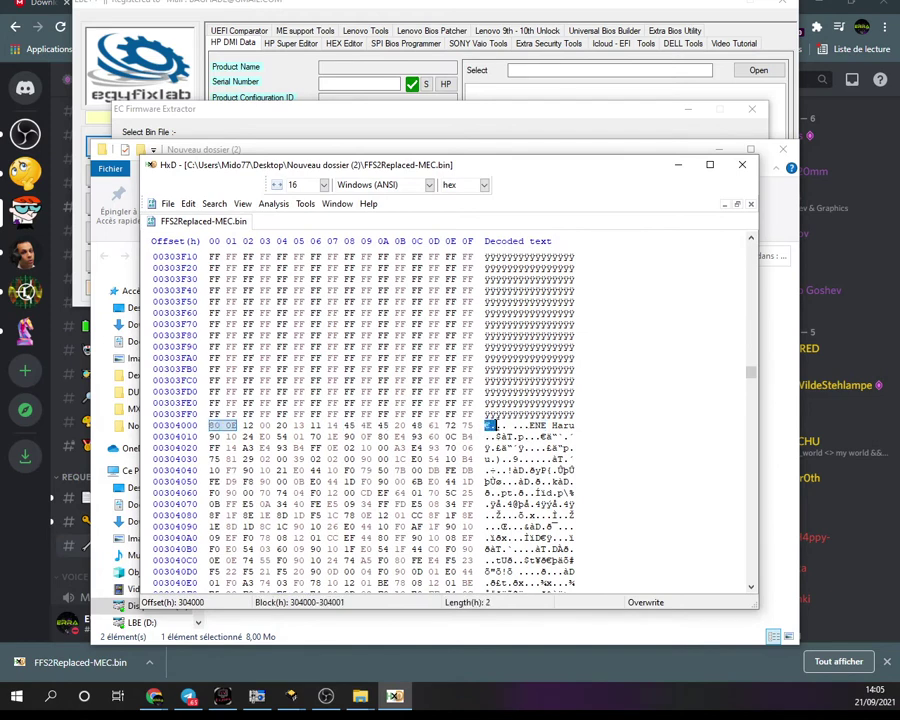
click(226, 424)
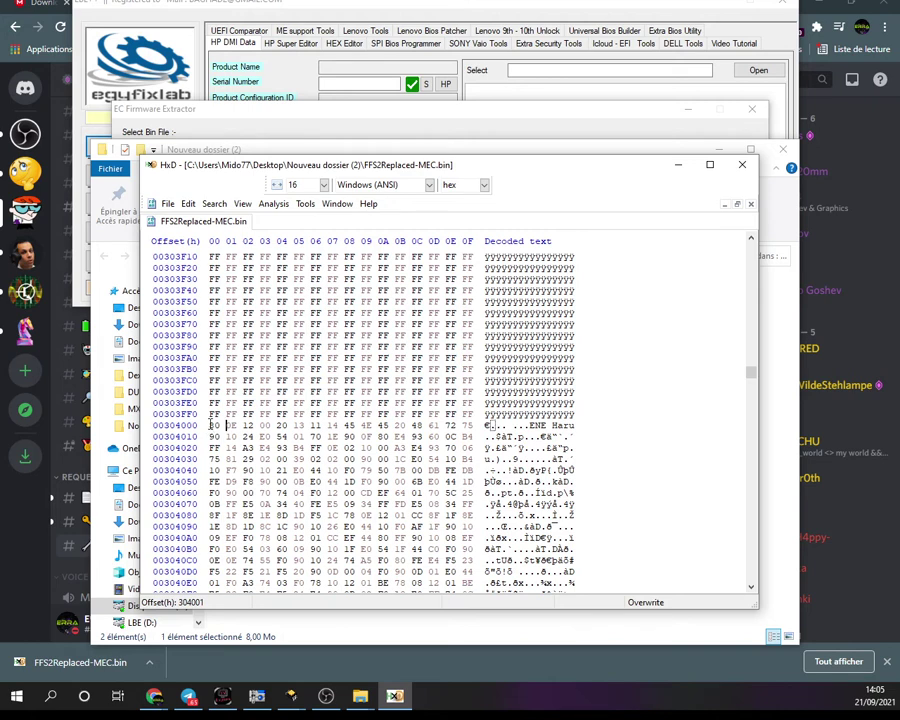
right_click(210, 425)
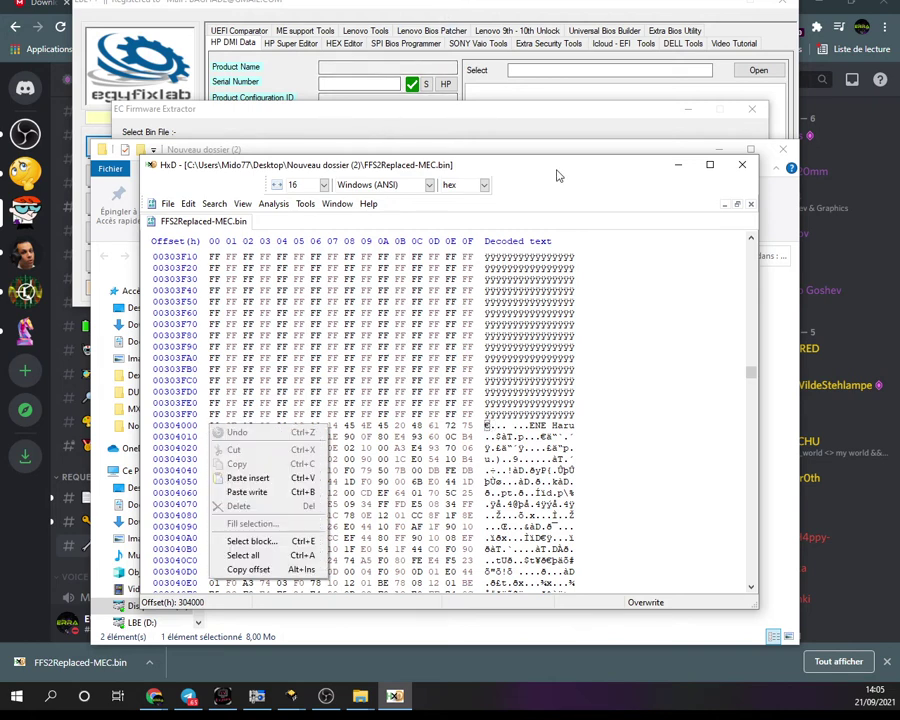
Open ENE_9022_EC.Bin in HxD, select its entire contents to check the block length, and close the file.
drag(633, 183, 650, 243)
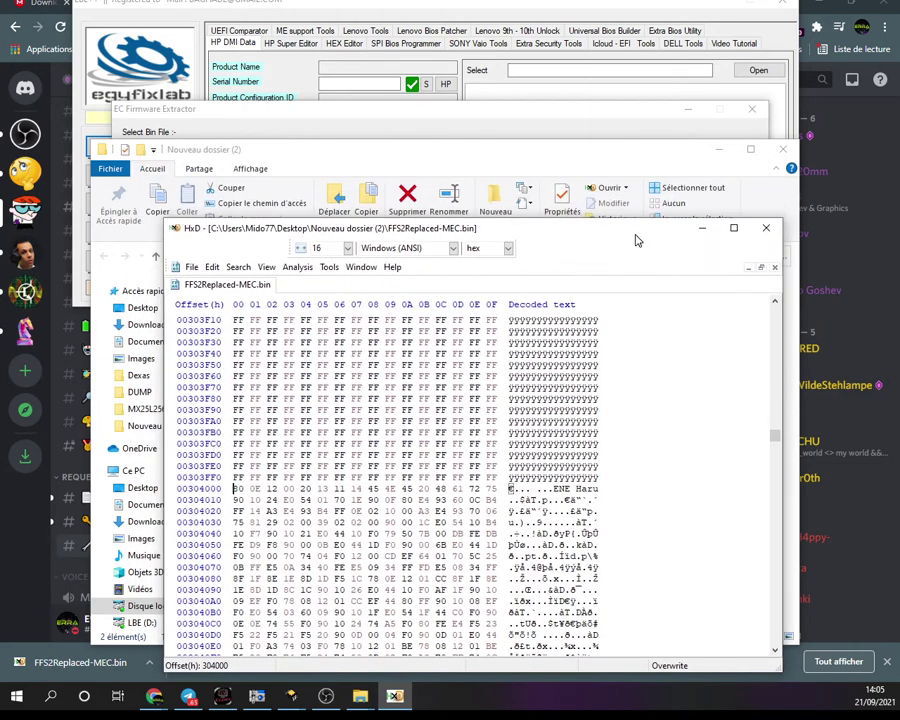
click(466, 251)
double_click(280, 300)
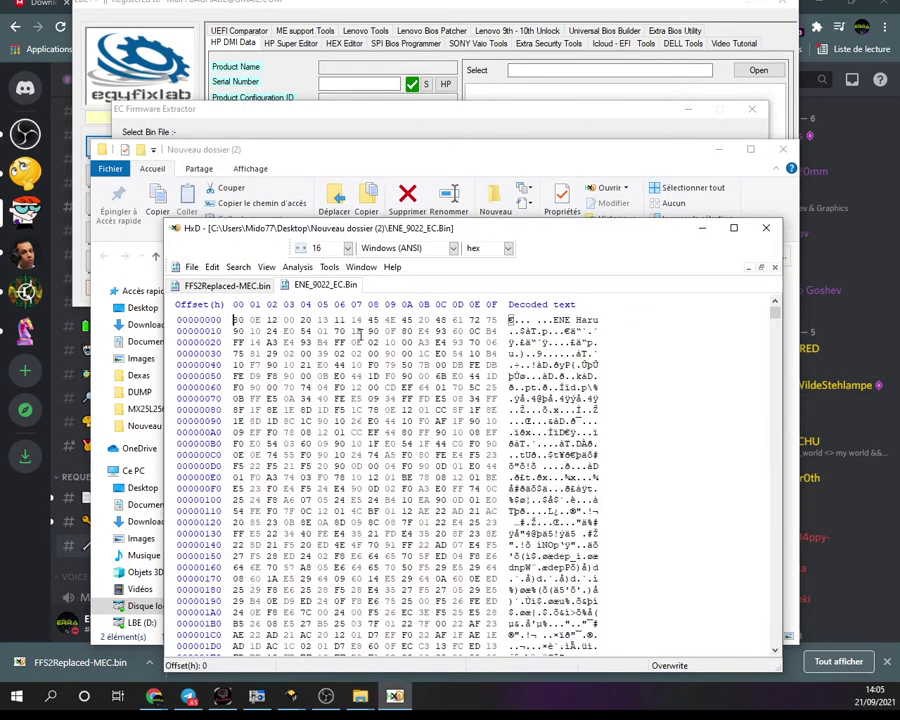
right_click(252, 318)
click(318, 378)
key(ctrl+a)
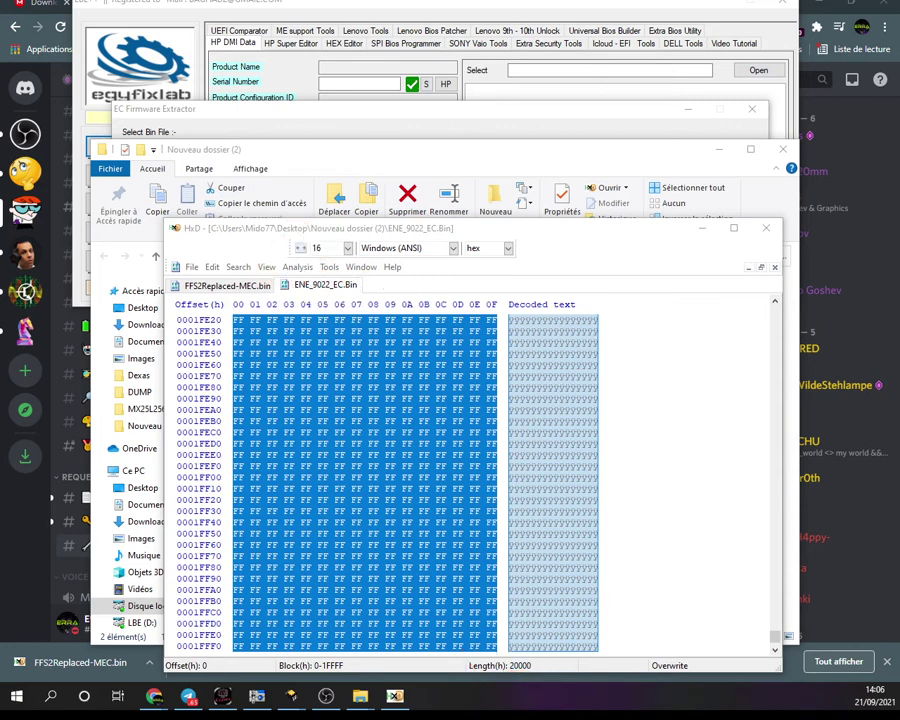
click(455, 431)
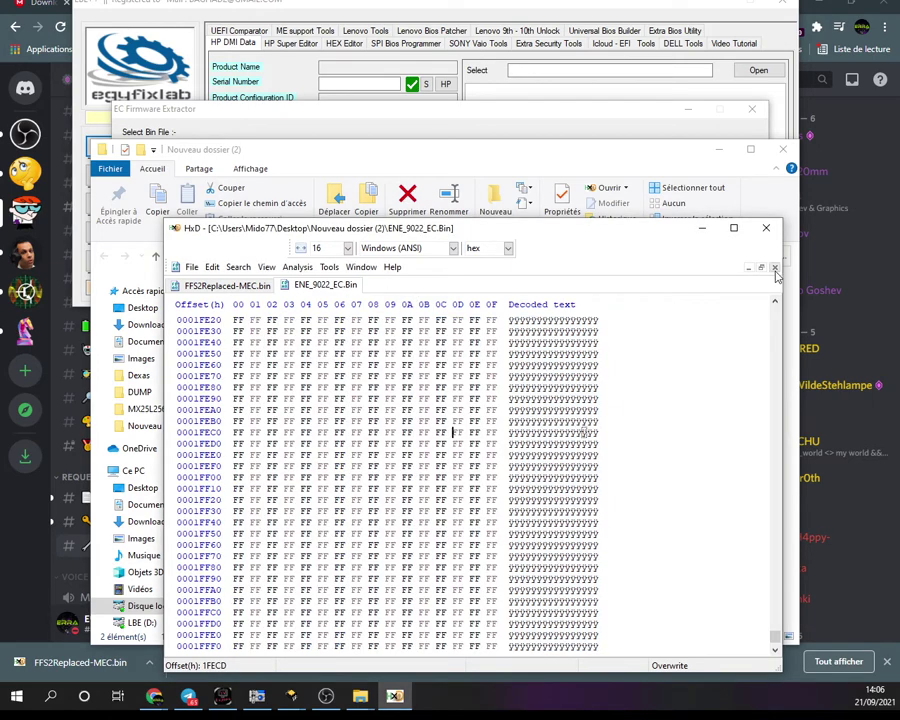
key(ctrl+w)
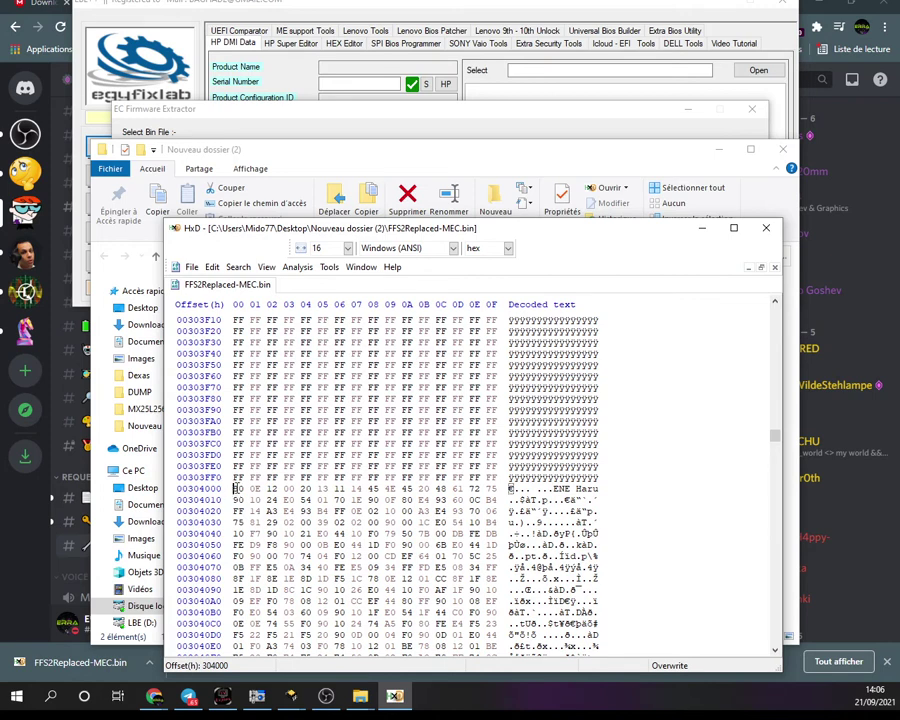
Select the block starting at offset 304000 with a hexadecimal length of 20000 in FFS2Replaced-MEC.bin and copy it.
right_click(237, 489)
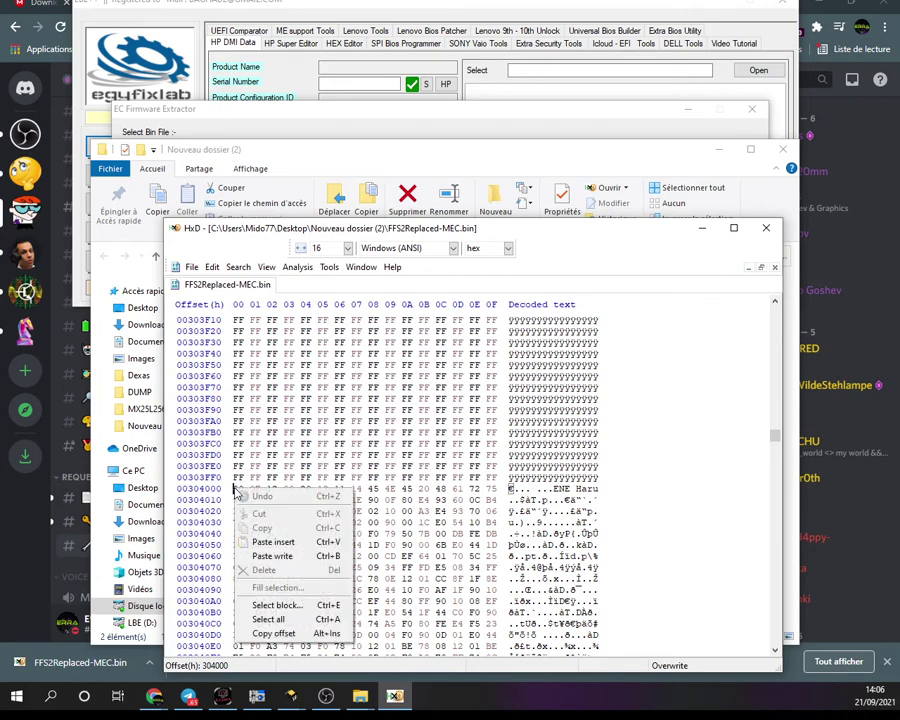
click(285, 607)
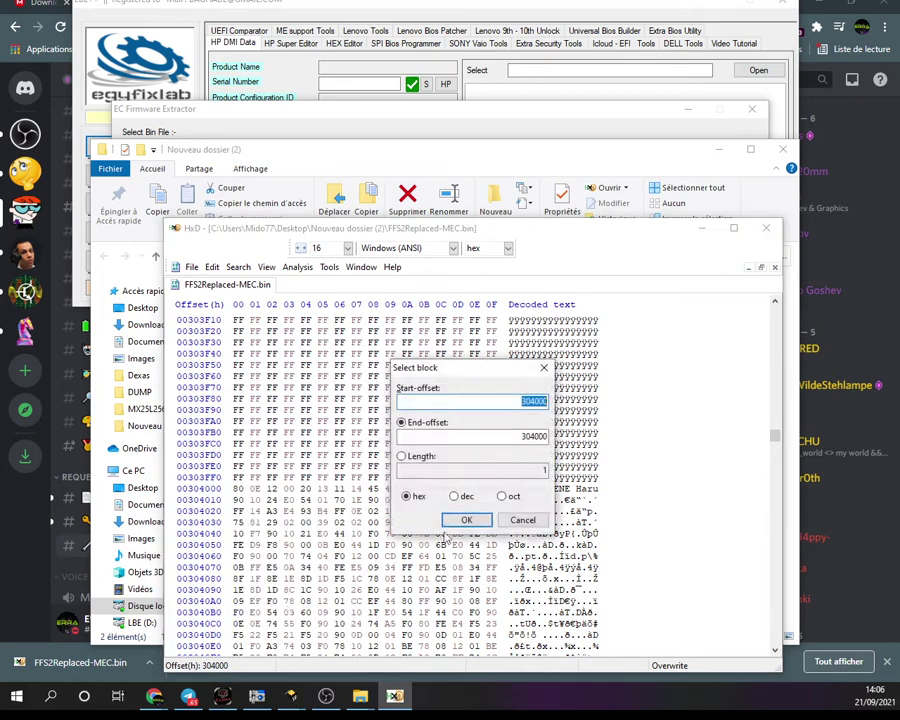
click(410, 458)
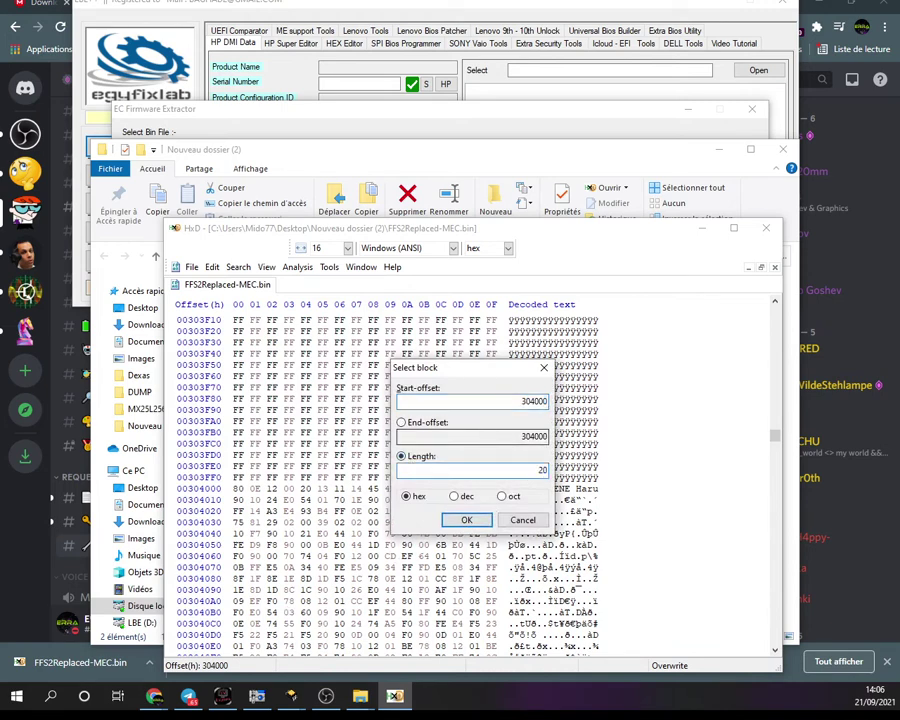
text(20000)
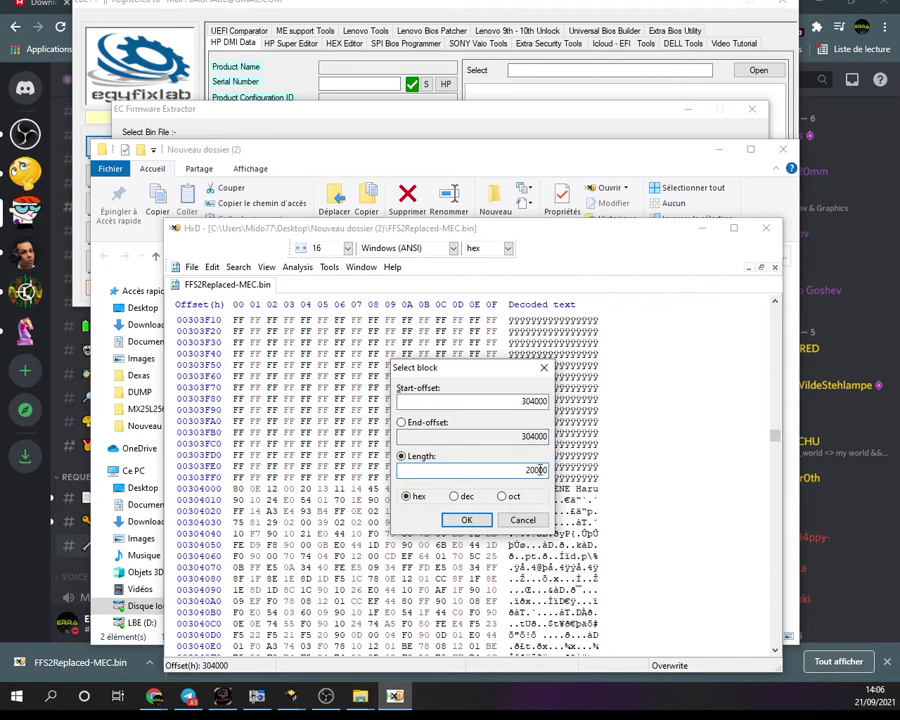
double_click(541, 469)
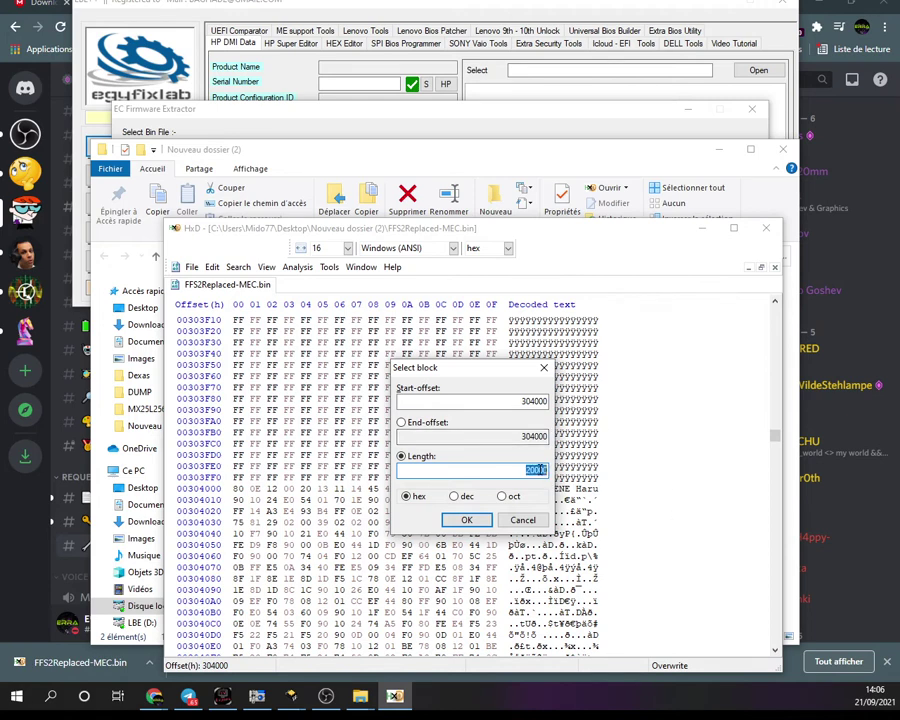
click(466, 520)
right_click(424, 502)
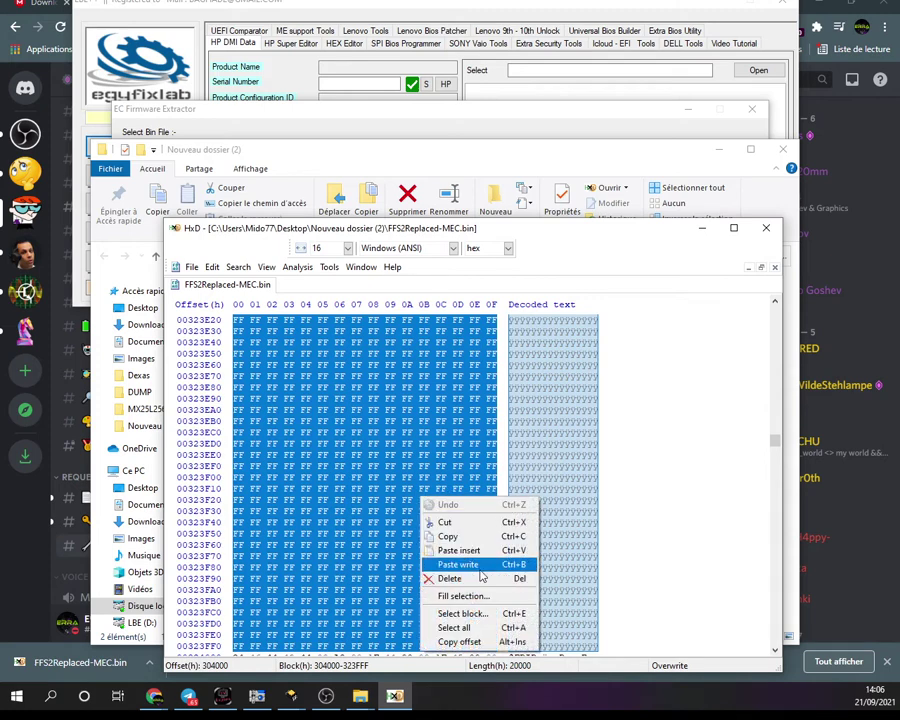
click(440, 536)
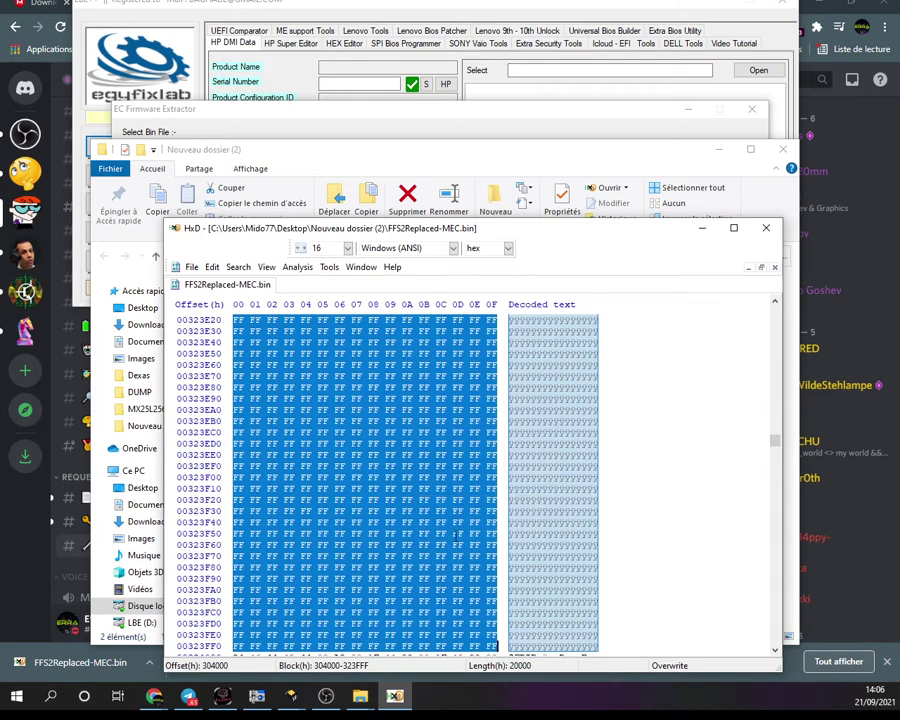
Create a new empty file in HxD, paste-insert the copied EC block, and check the pasted data from its start.
click(191, 267)
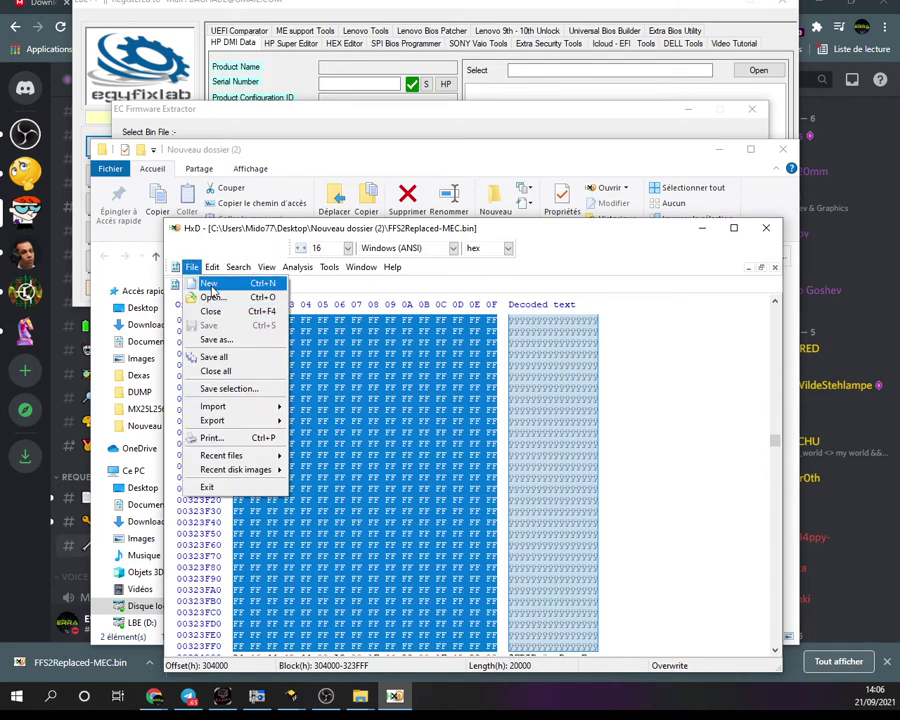
click(208, 283)
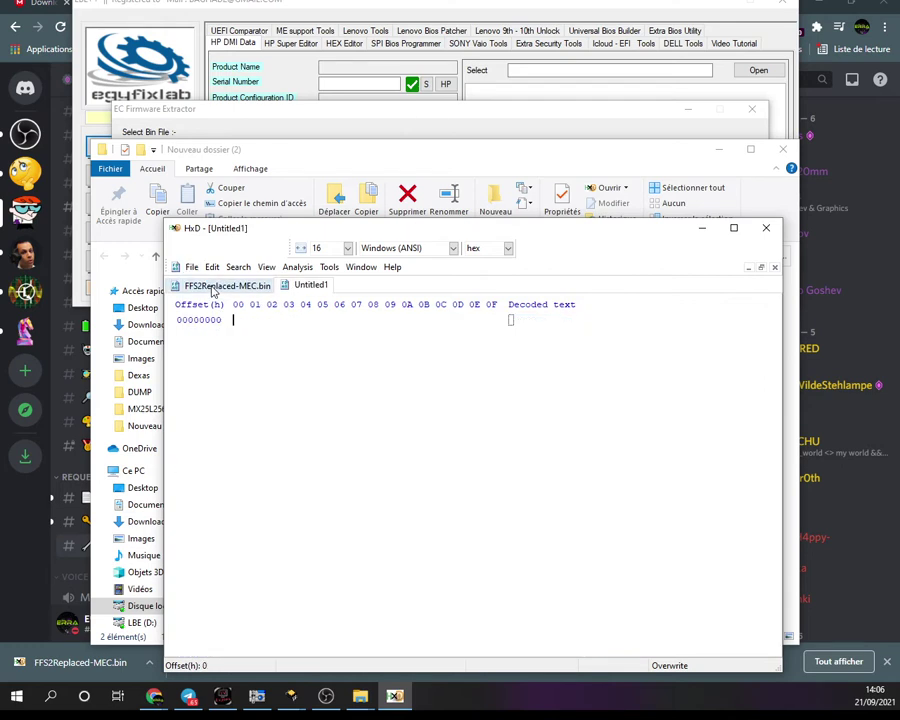
right_click(290, 352)
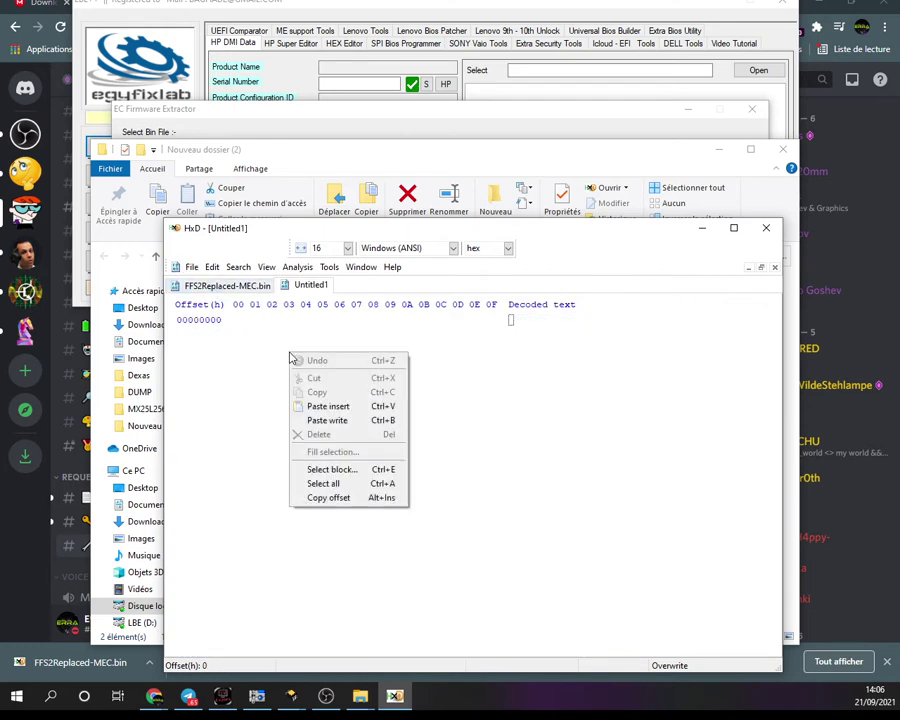
click(330, 406)
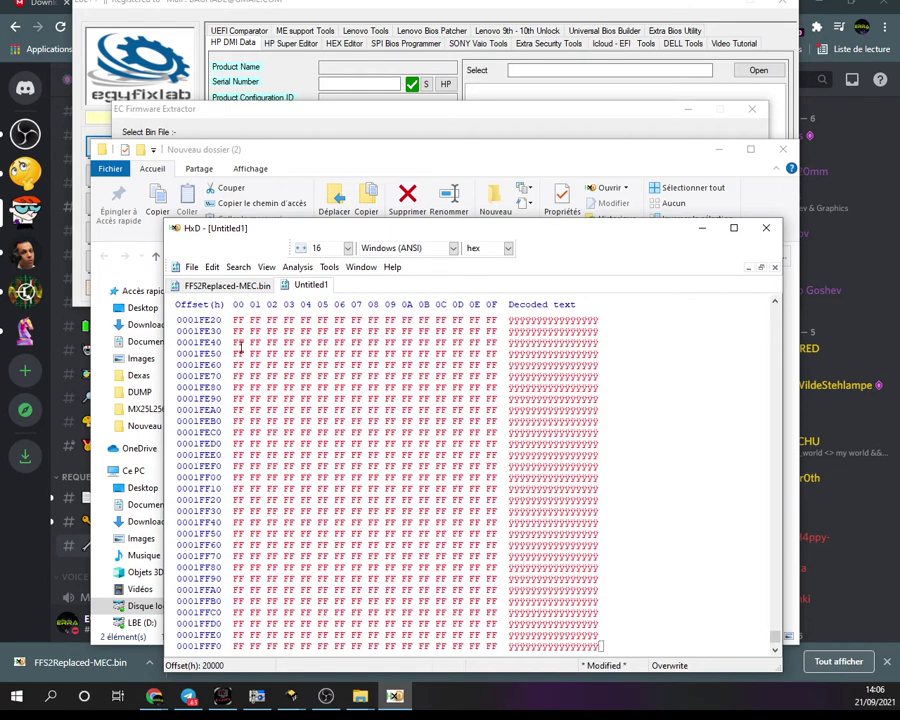
scroll(706, 428, up, 4)
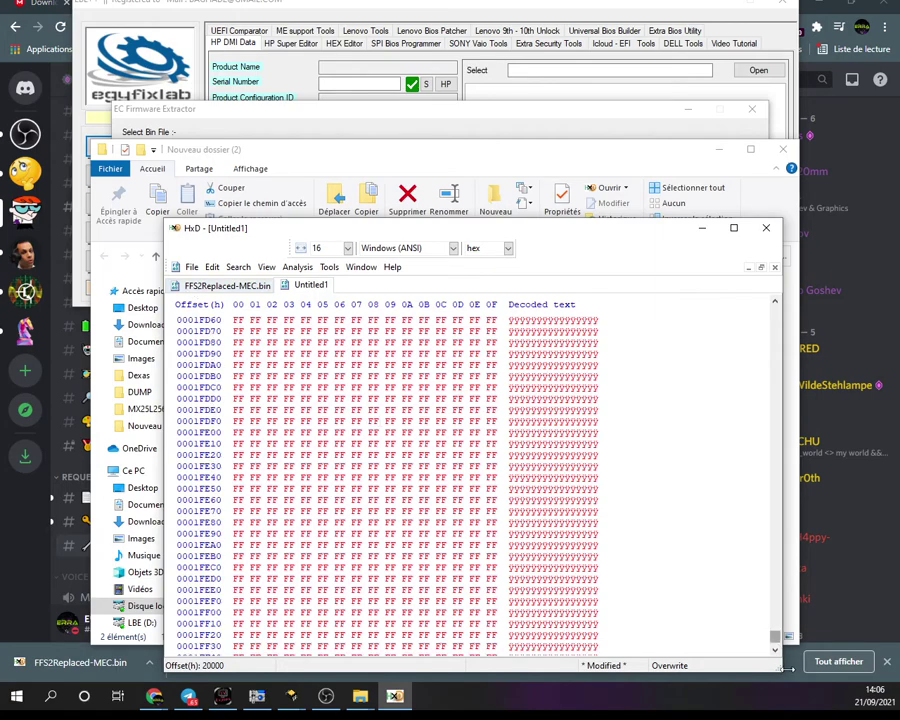
drag(778, 636, 659, 287)
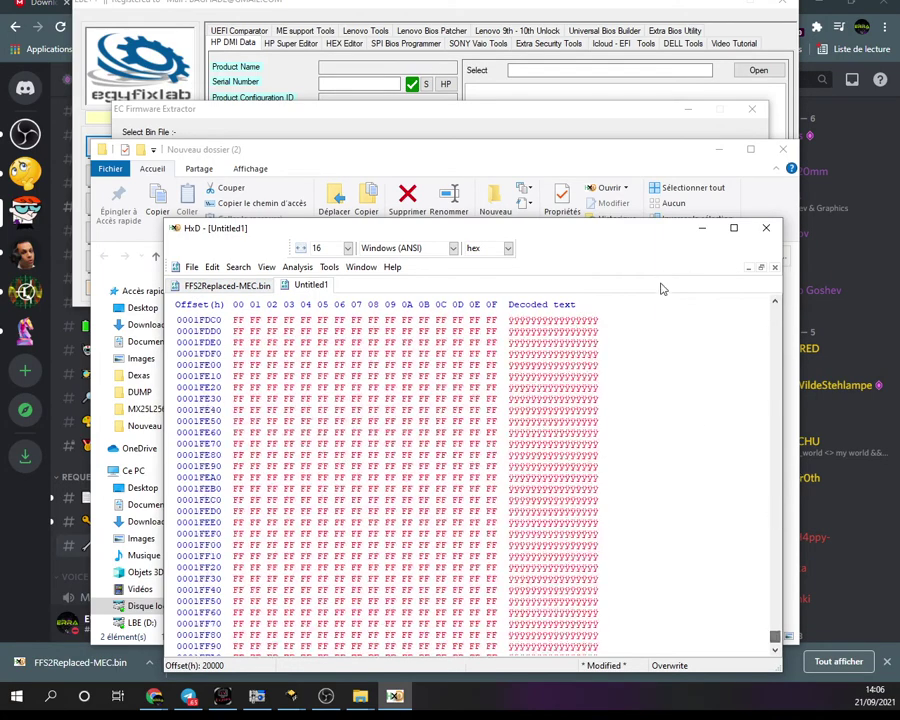
drag(773, 645, 778, 290)
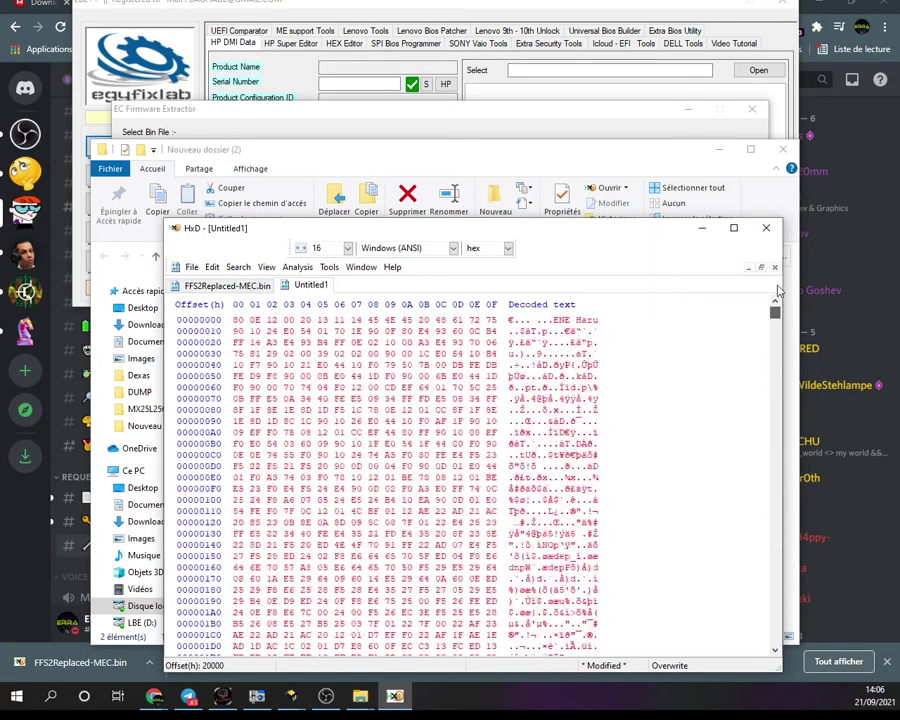
Start saving the pasted block as a new file in the Nouveau dossier (2) folder on the Desktop.
click(190, 268)
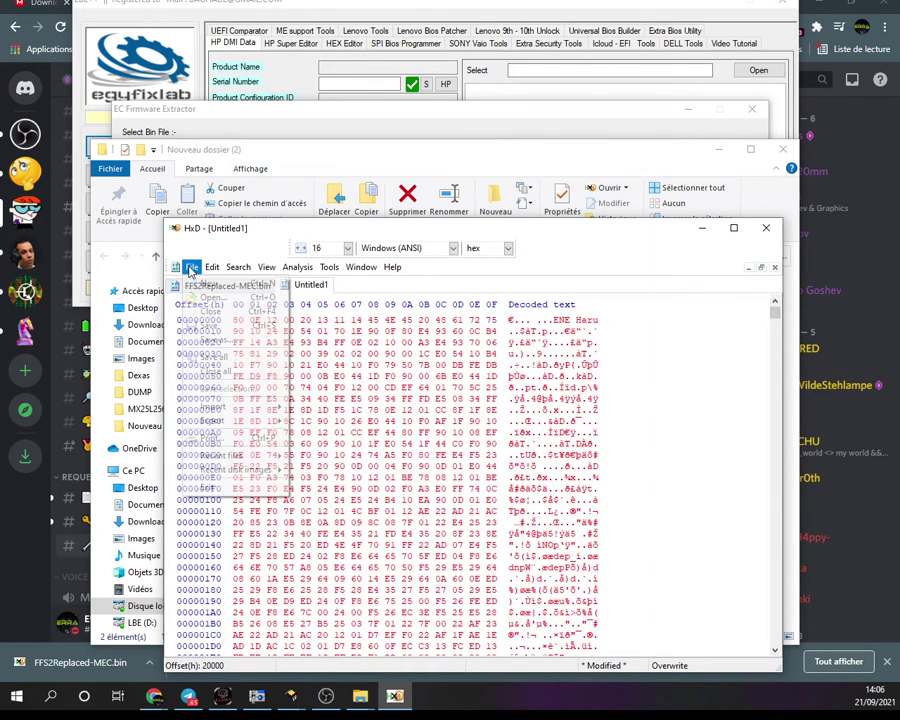
click(215, 339)
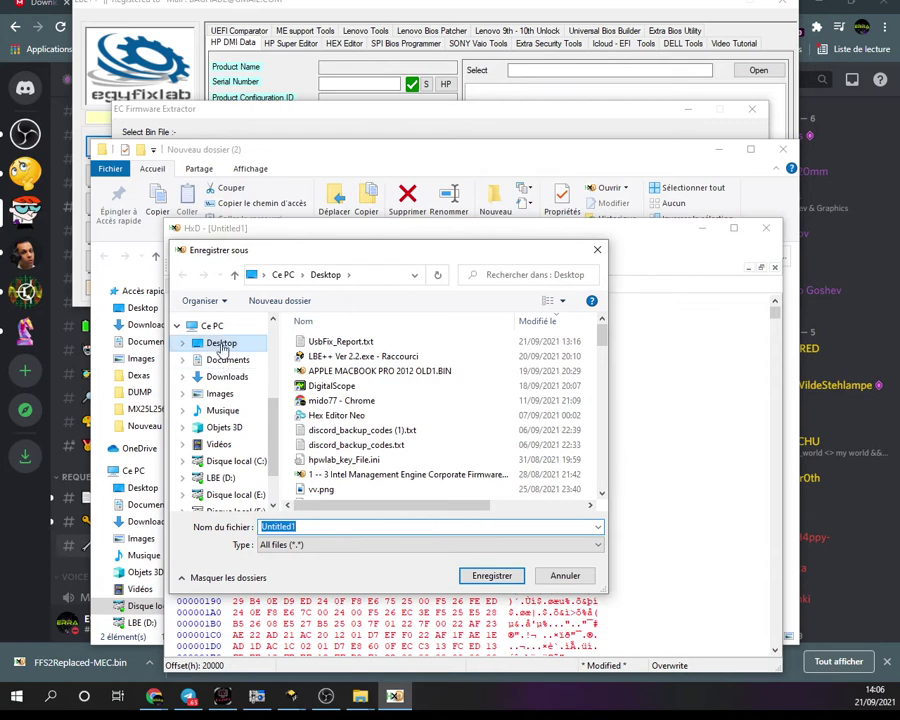
click(222, 344)
scroll(300, 412, down, 10)
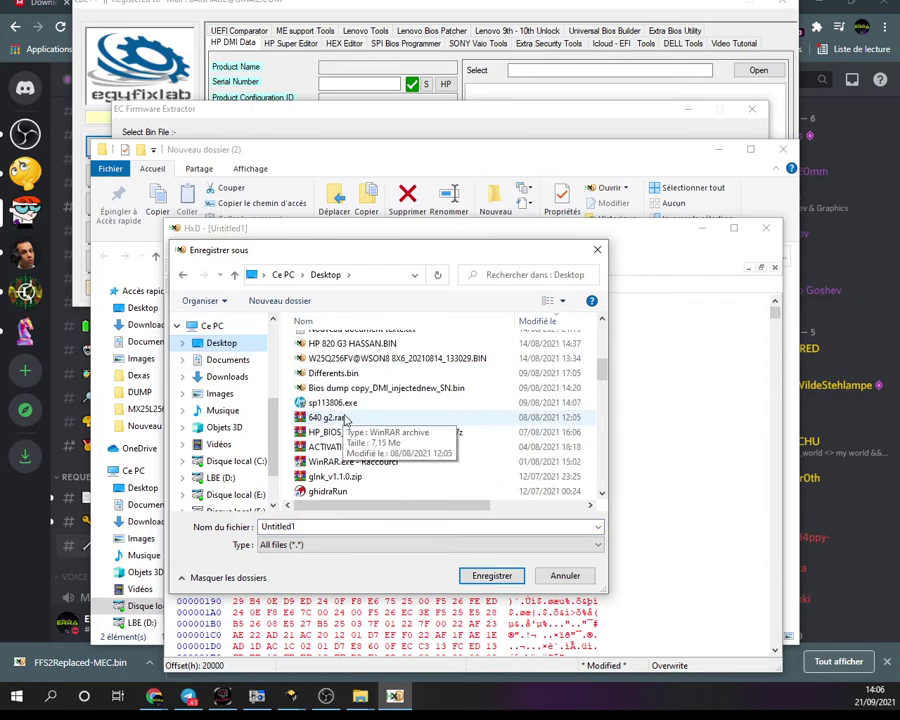
scroll(346, 420, down, 3)
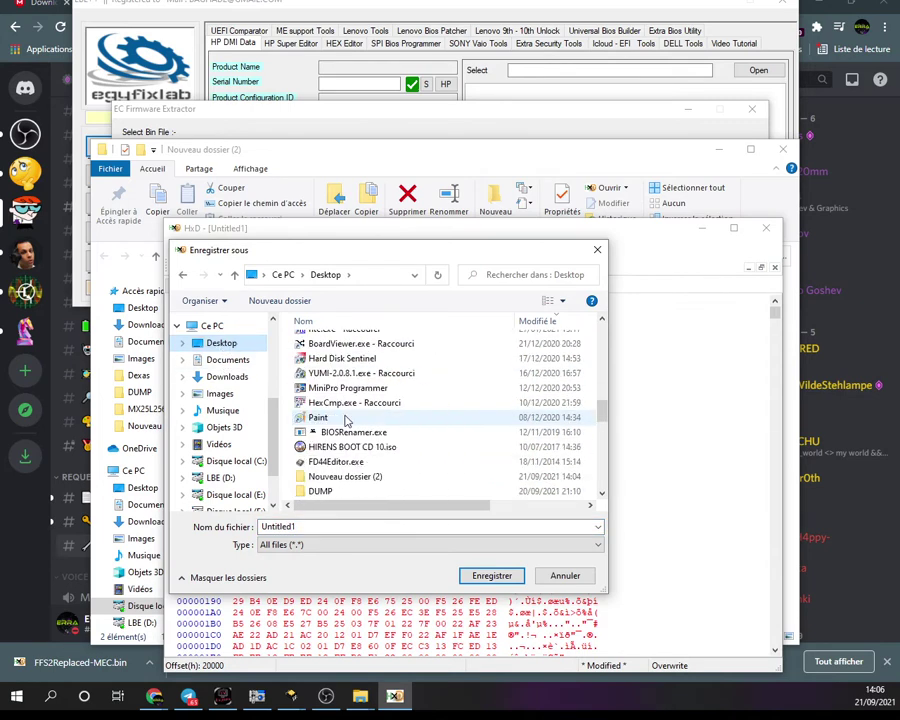
double_click(334, 478)
Name the file EC .Bin, reusing the existing ENE_9022_EC.Bin name's extension, save it, and close HxD.
click(340, 342)
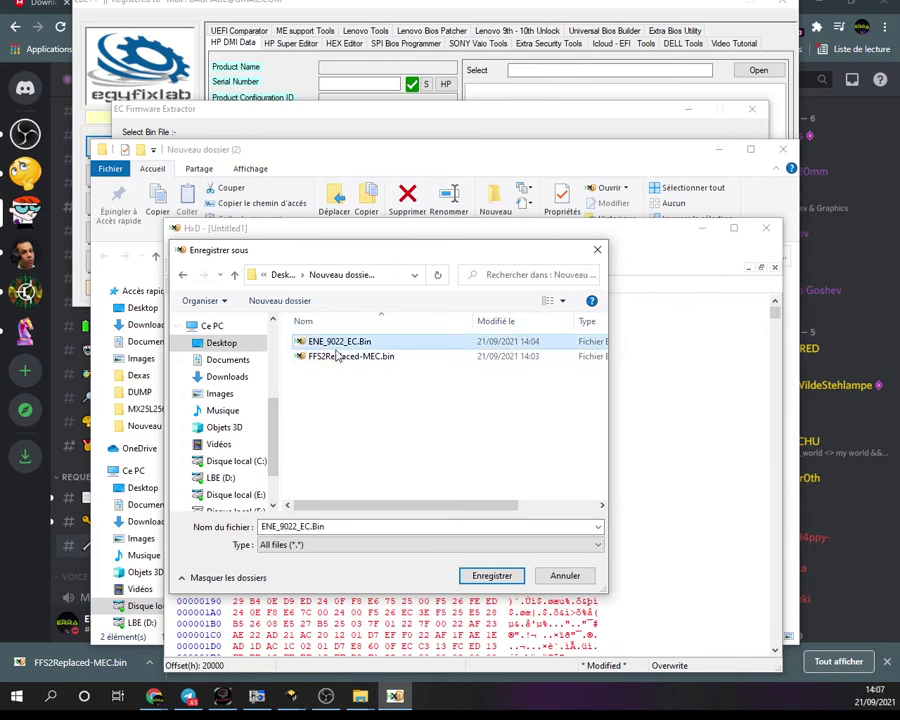
click(313, 526)
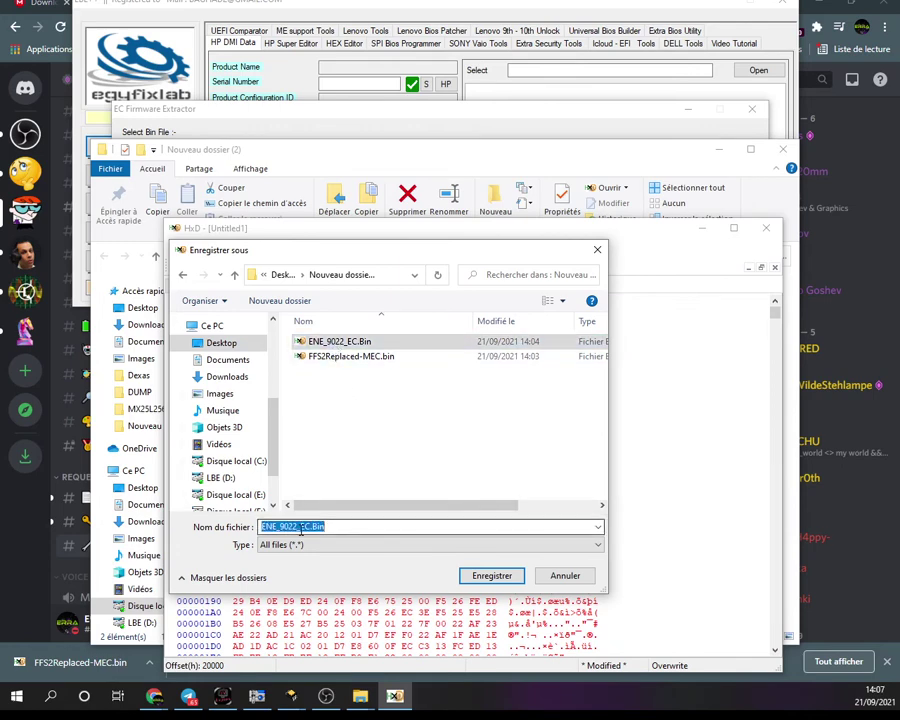
drag(318, 526, 262, 526)
click(318, 526)
drag(318, 526, 217, 533)
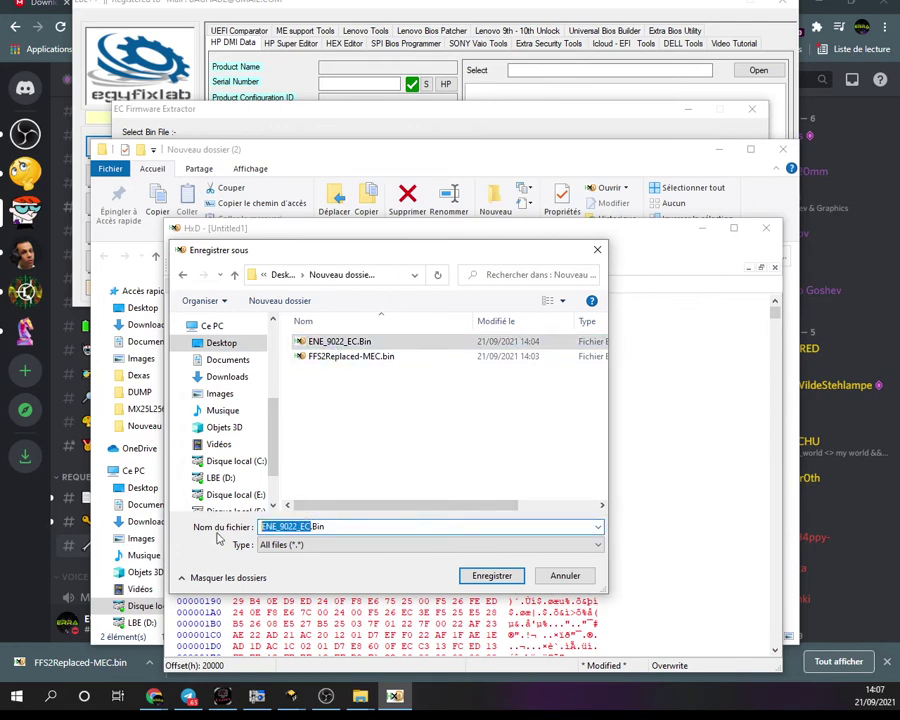
text(E)
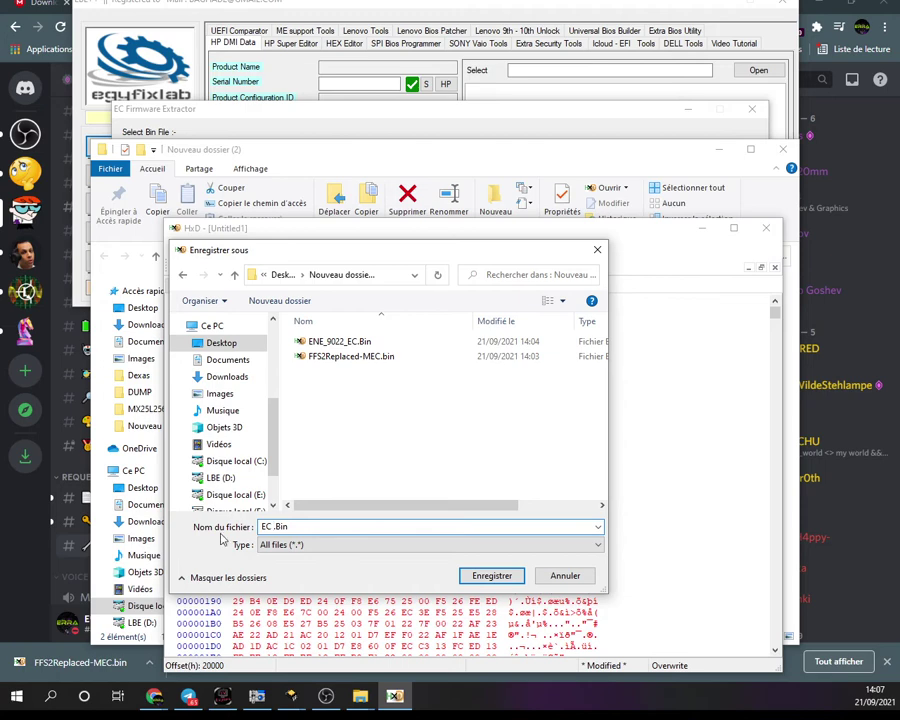
click(491, 576)
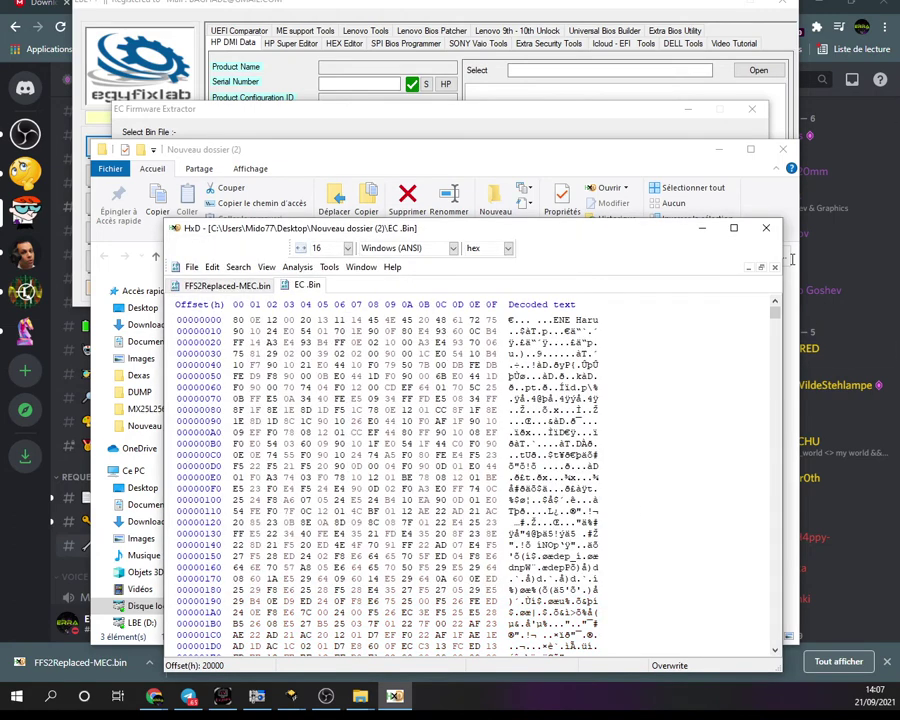
click(766, 228)
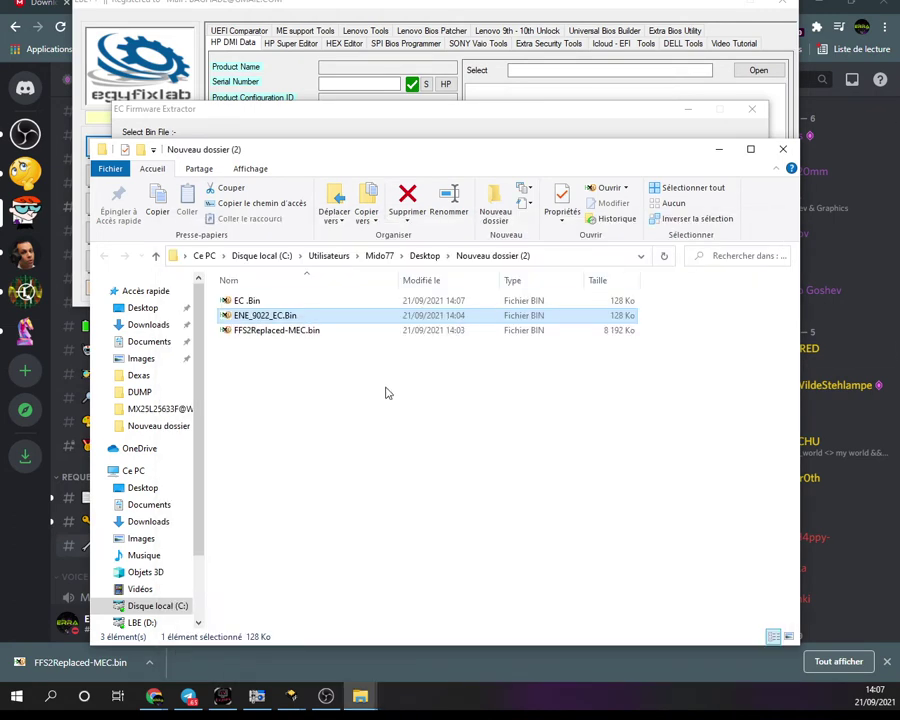
Open EC .Bin and ENE_9022_EC.Bin together in HxD from the output folder.
click(295, 373)
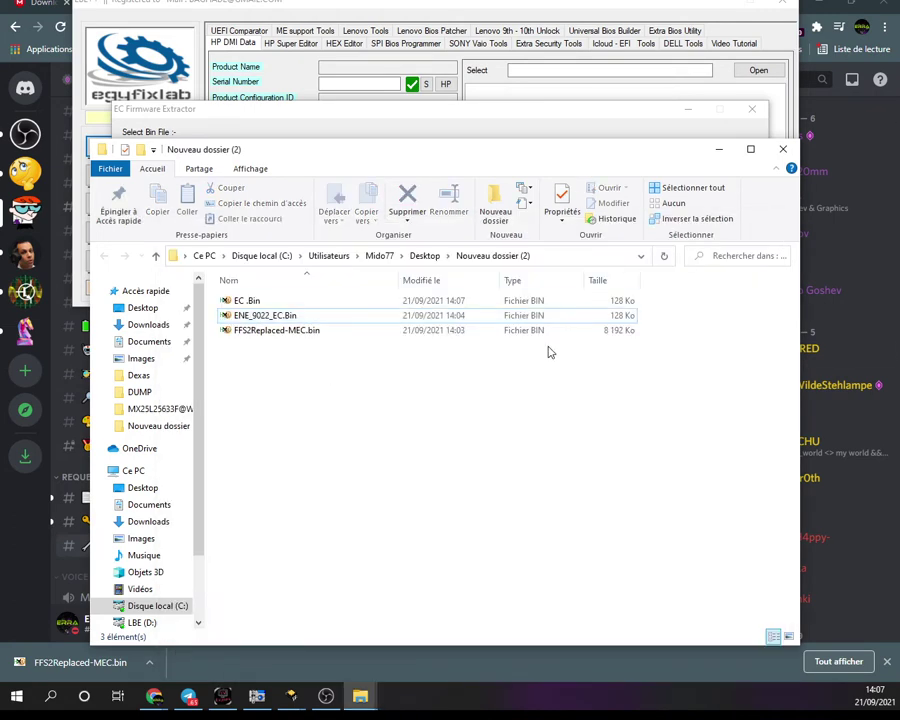
click(617, 316)
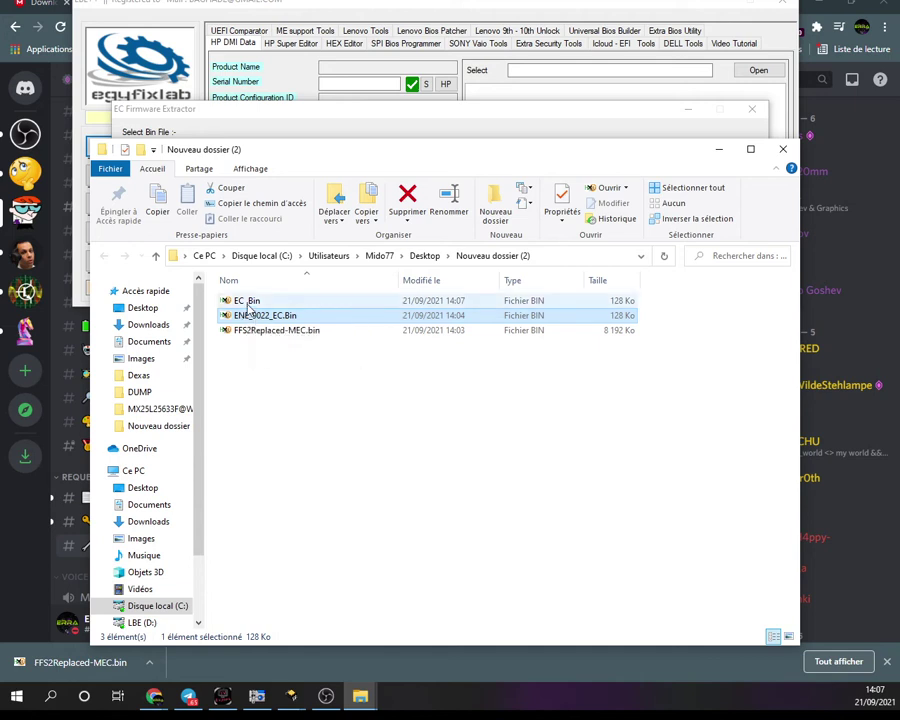
ctrl+click(247, 308)
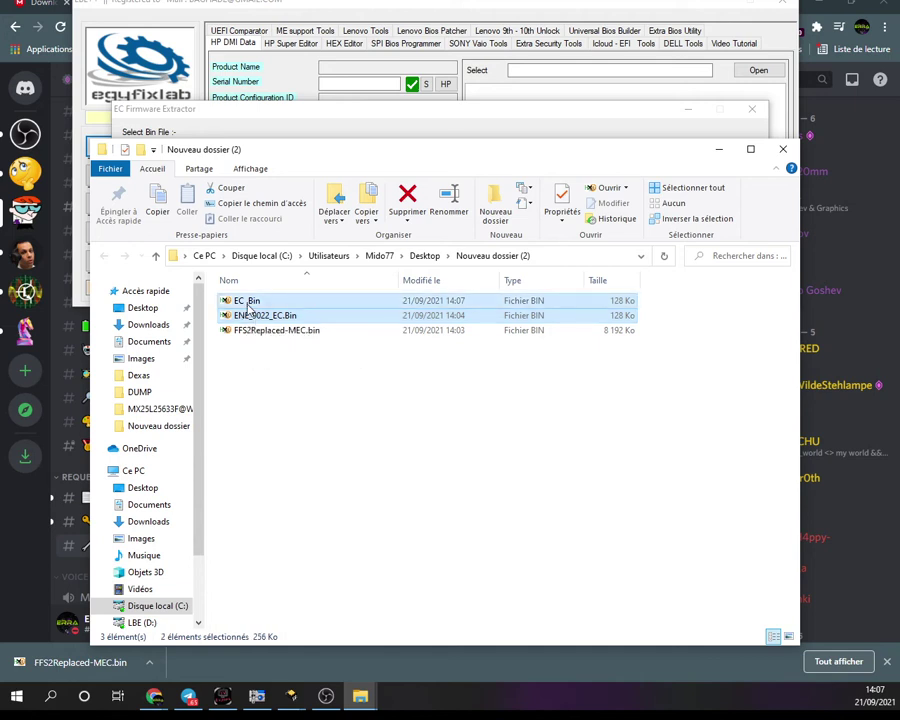
right_click(248, 309)
click(289, 317)
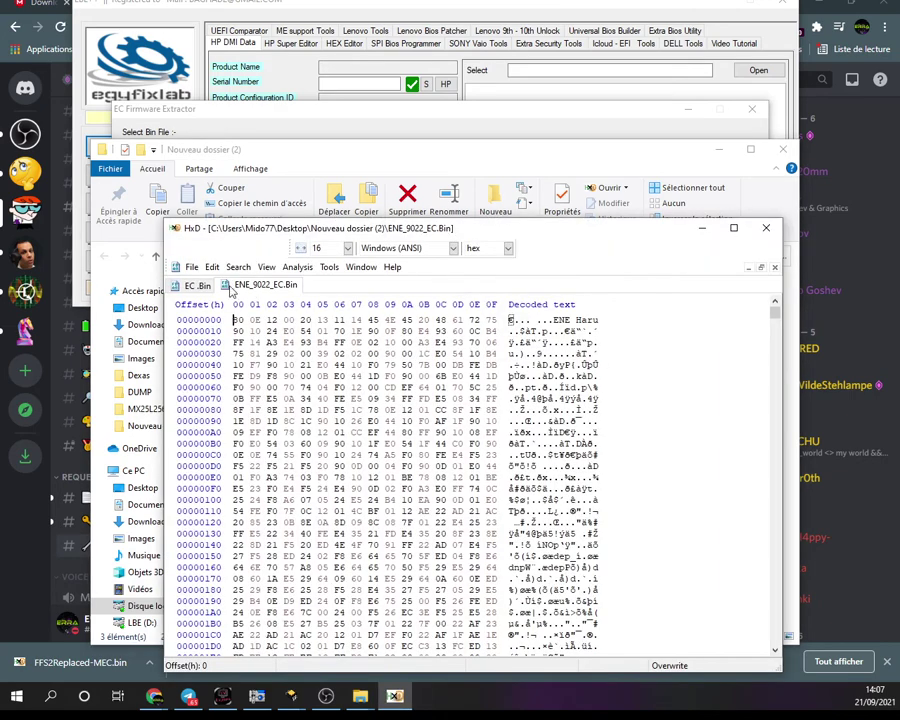
Compare all data of EC .Bin against ENE_9022_EC.Bin with the windows tiled vertically, and dismiss the comparison message.
click(212, 287)
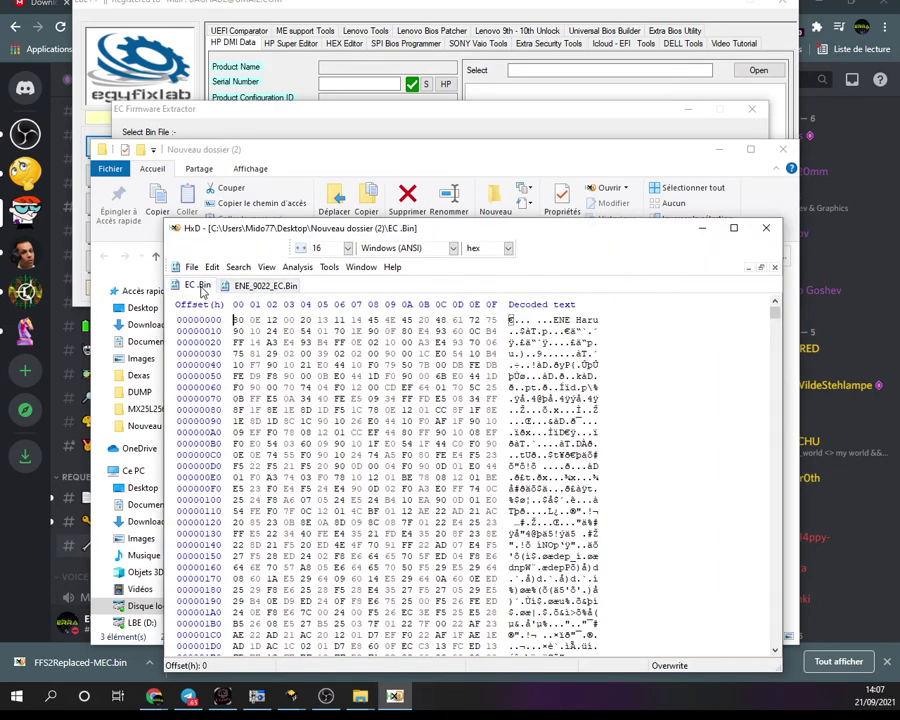
click(297, 267)
mouse_move(313, 311)
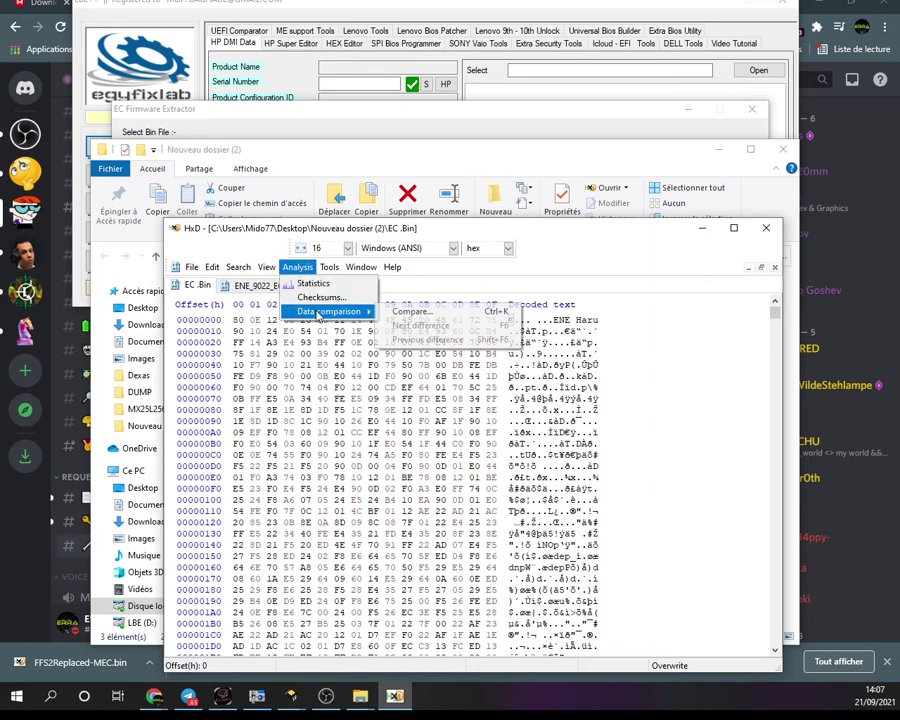
click(416, 312)
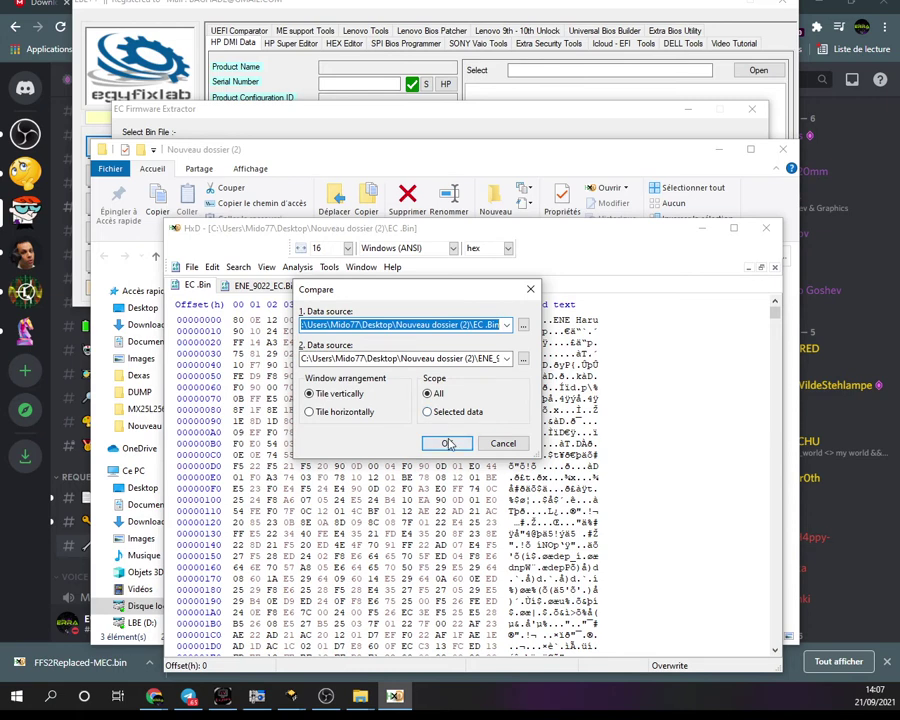
click(450, 442)
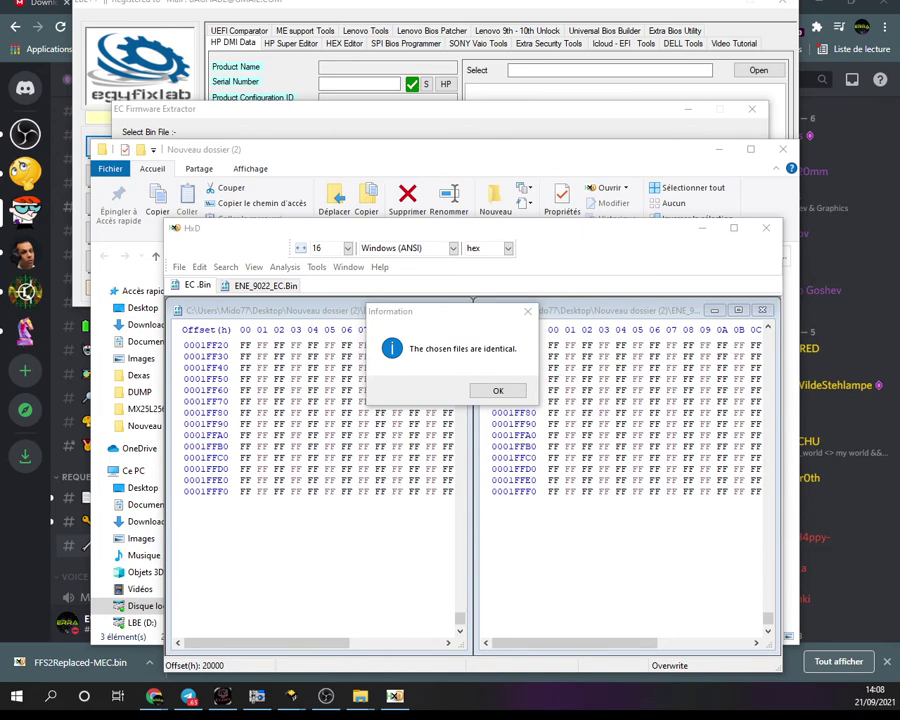
click(505, 392)
Close HxD, the output folder window and the EC Firmware Extractor.
click(765, 228)
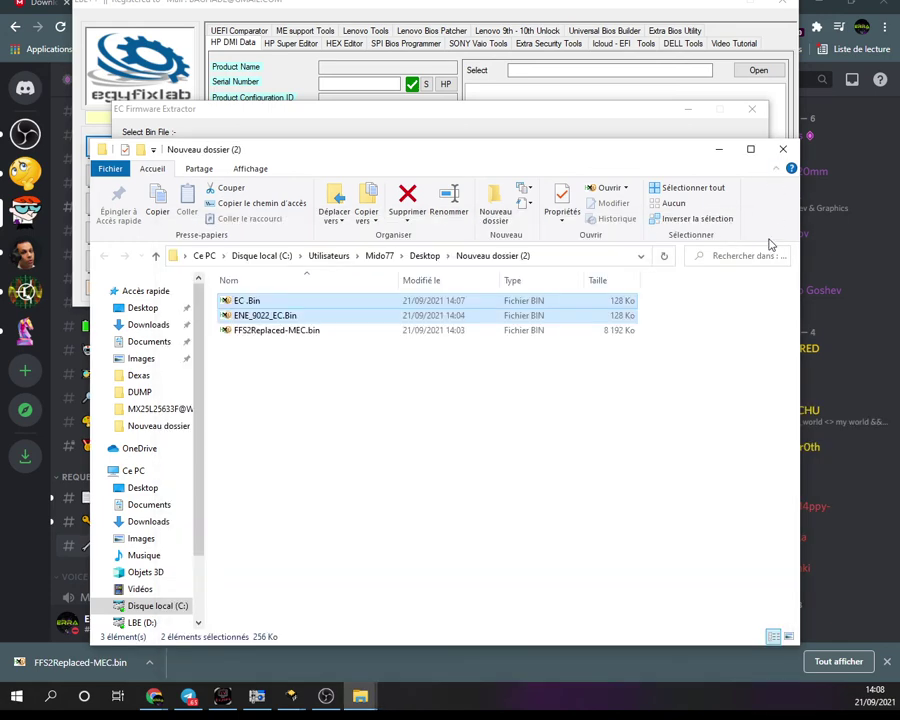
click(784, 149)
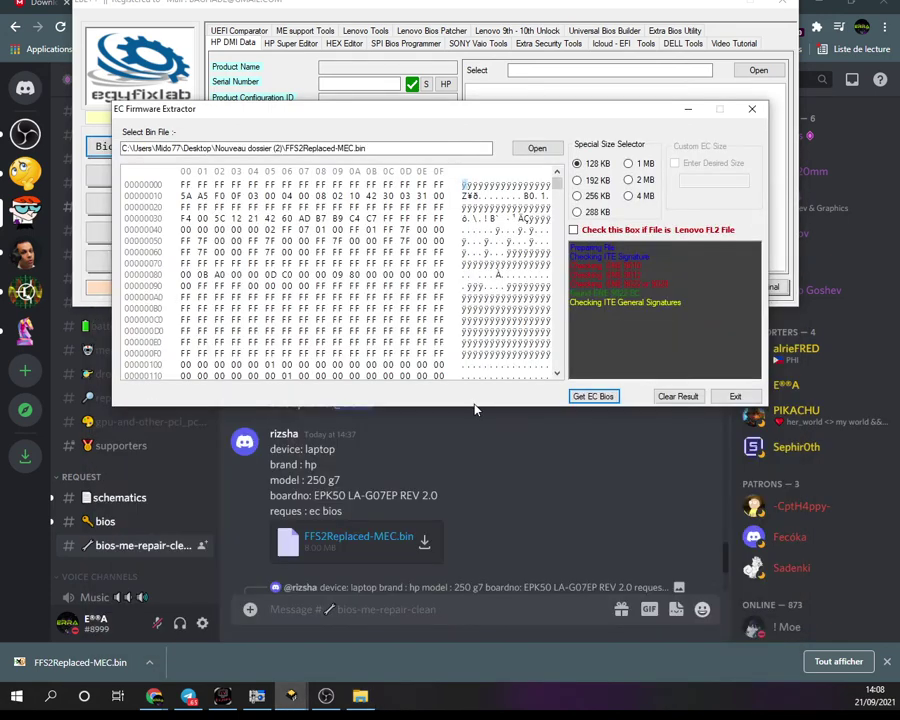
click(752, 109)
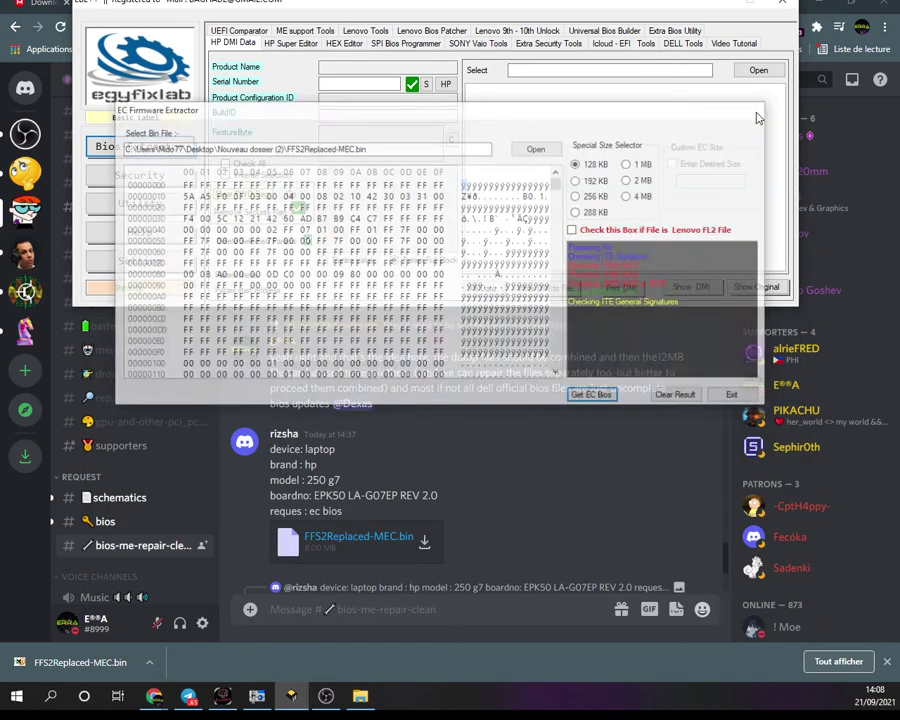
Dismiss the Chip Verify dialog in MiniPro and minimize MiniPro, LBE++ and the browser to reveal the desktop.
click(258, 697)
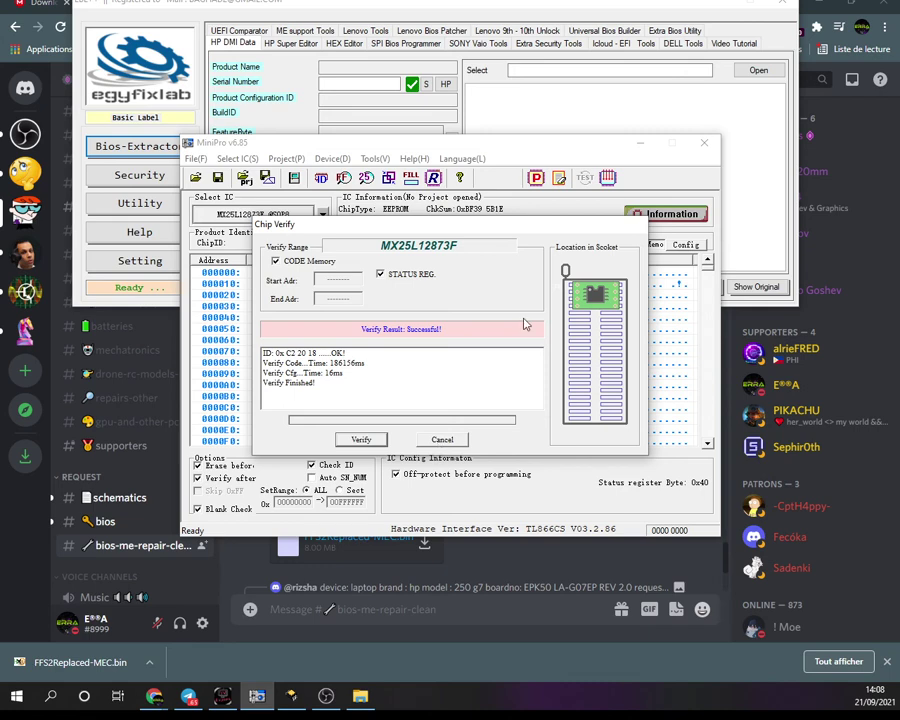
click(443, 440)
click(640, 143)
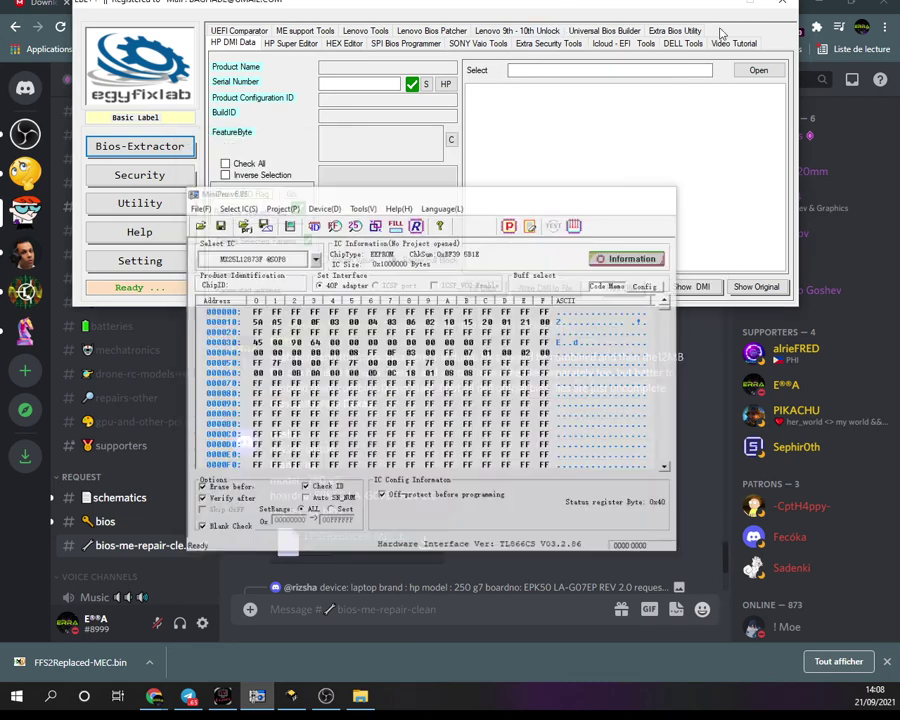
click(720, 3)
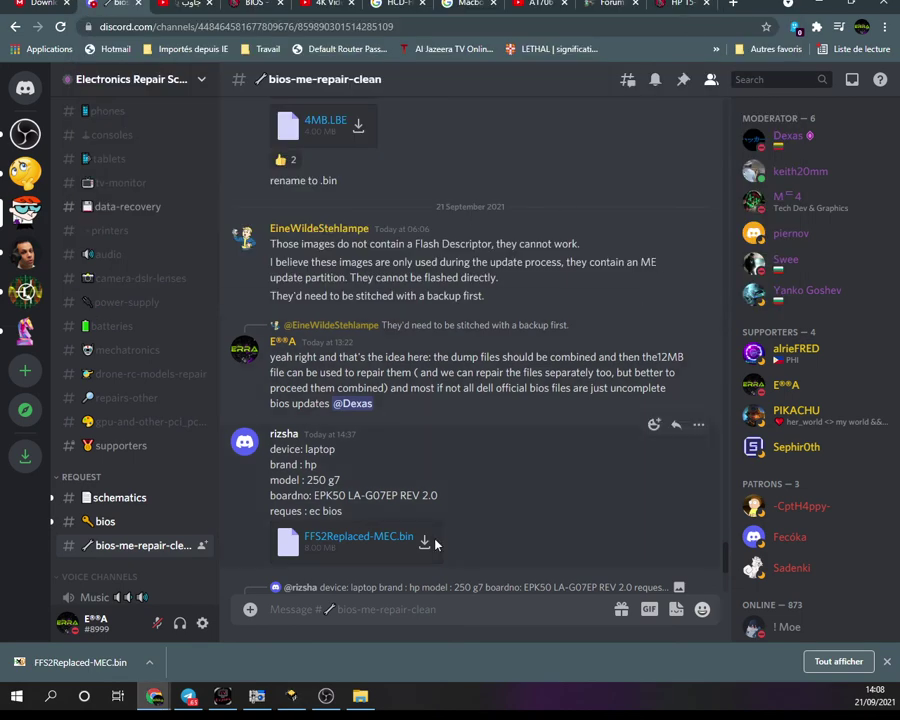
click(818, 8)
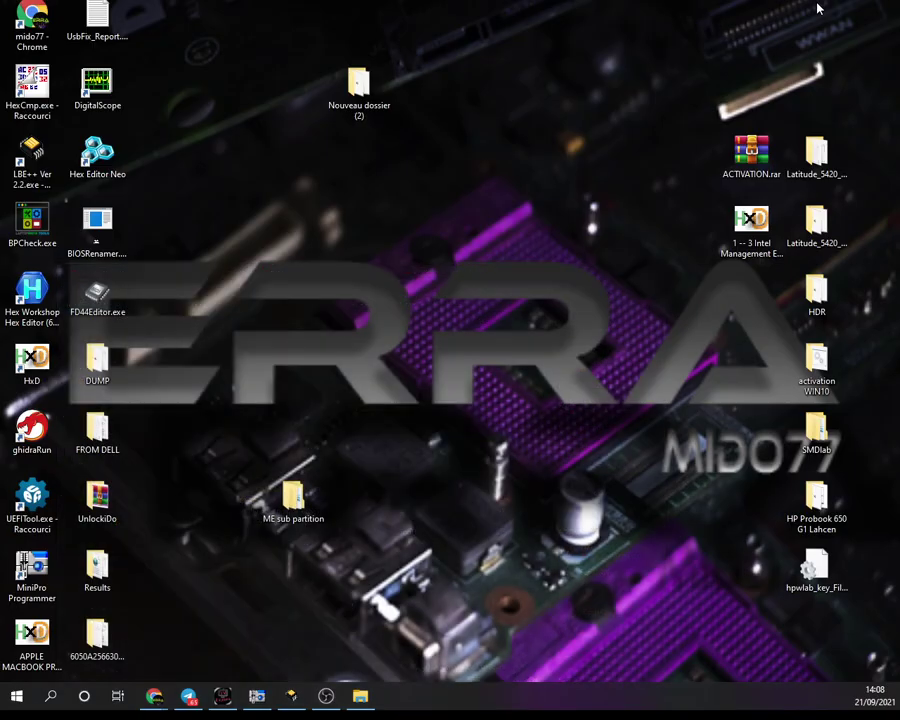